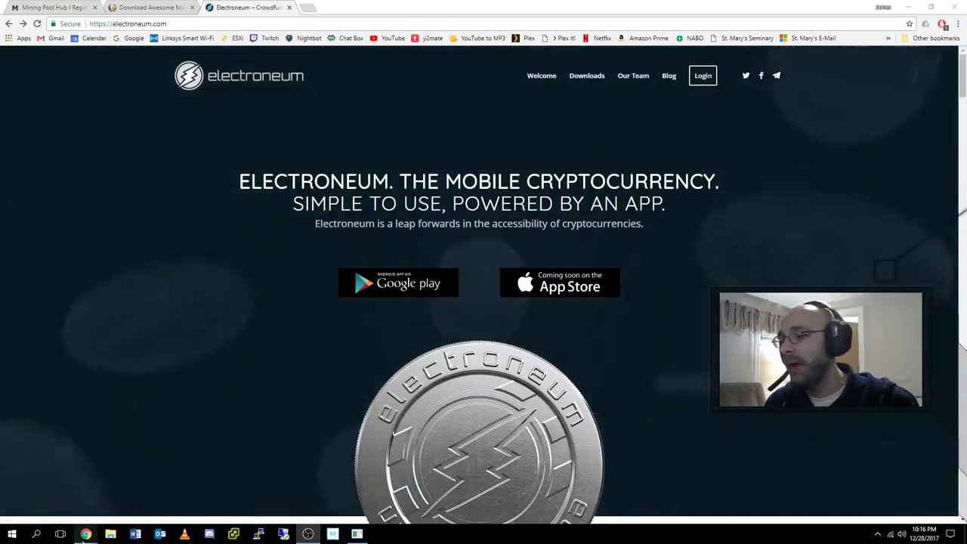
- View the public wallet address in the Electroneum web wallet, and minimize that window
mouse_move(85, 534)
left_click(143, 483)
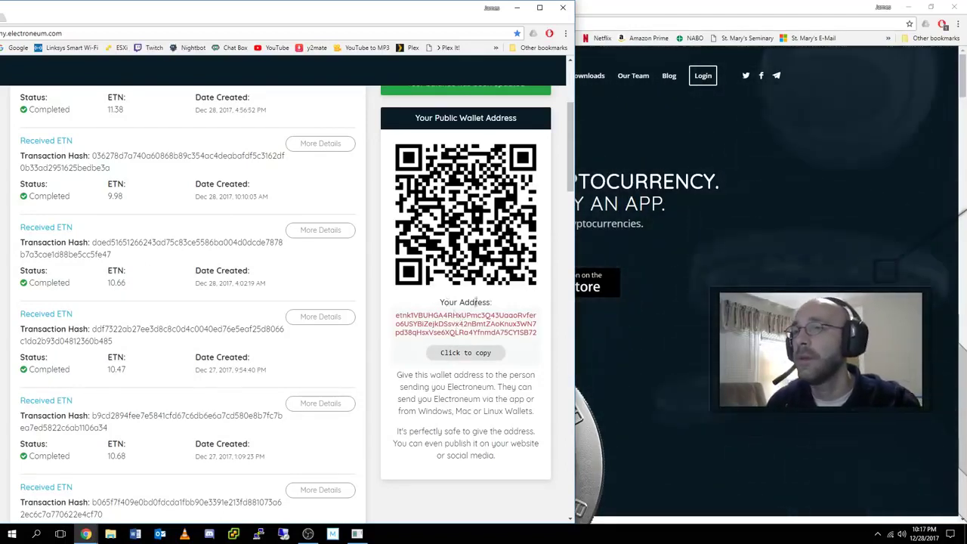
left_click(516, 7)
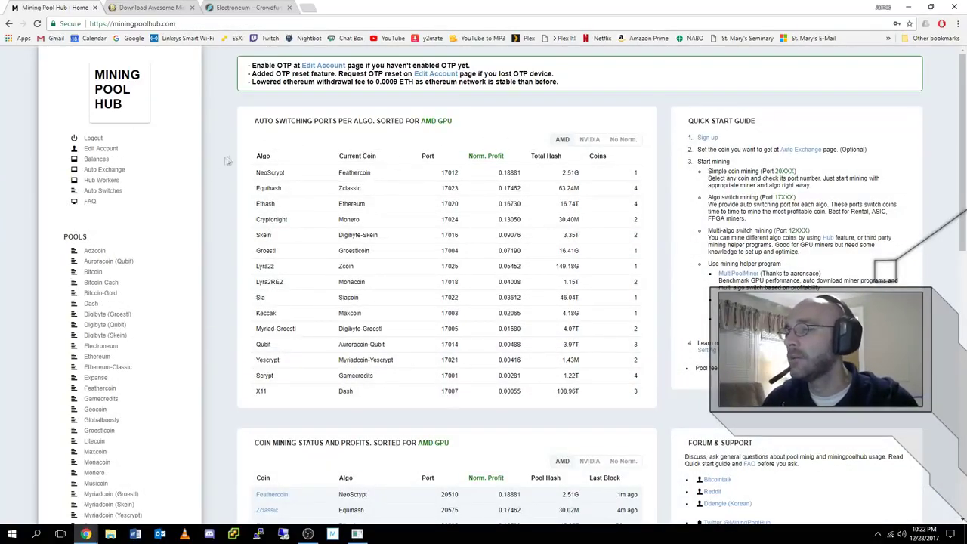
- Open the Electroneum pool on Mining Pool Hub and examine its withdrawal, server and miner settings
scroll(189, 231, "down", 2)
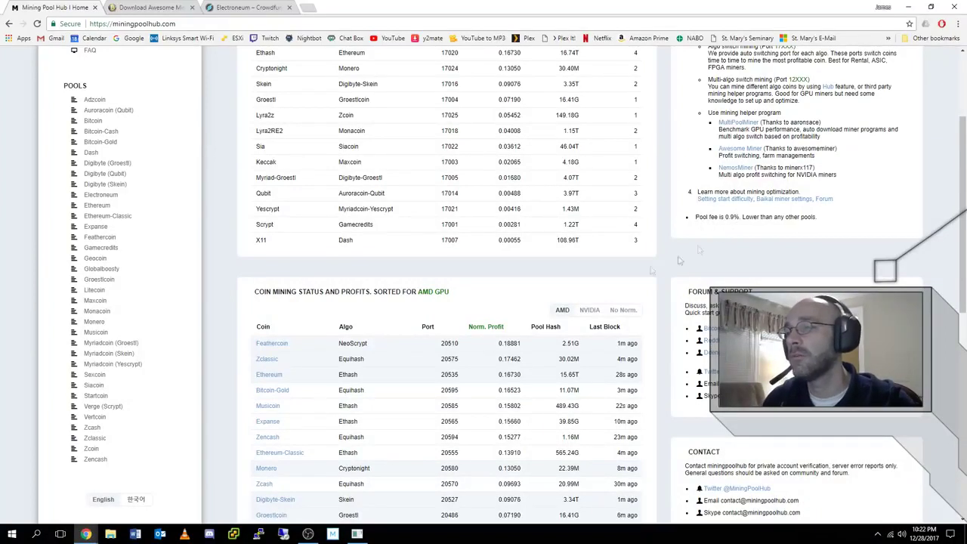
left_click(110, 196)
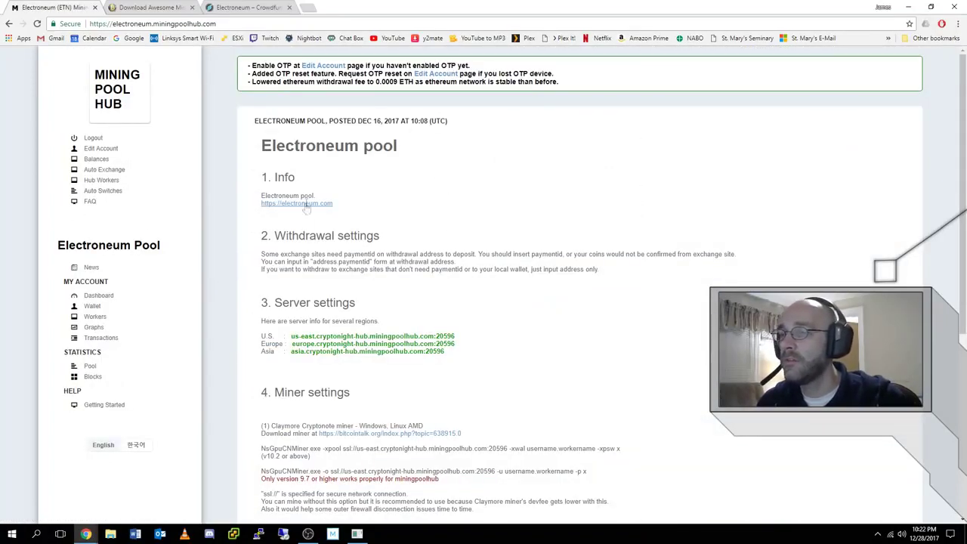
scroll(316, 374, "down", 2)
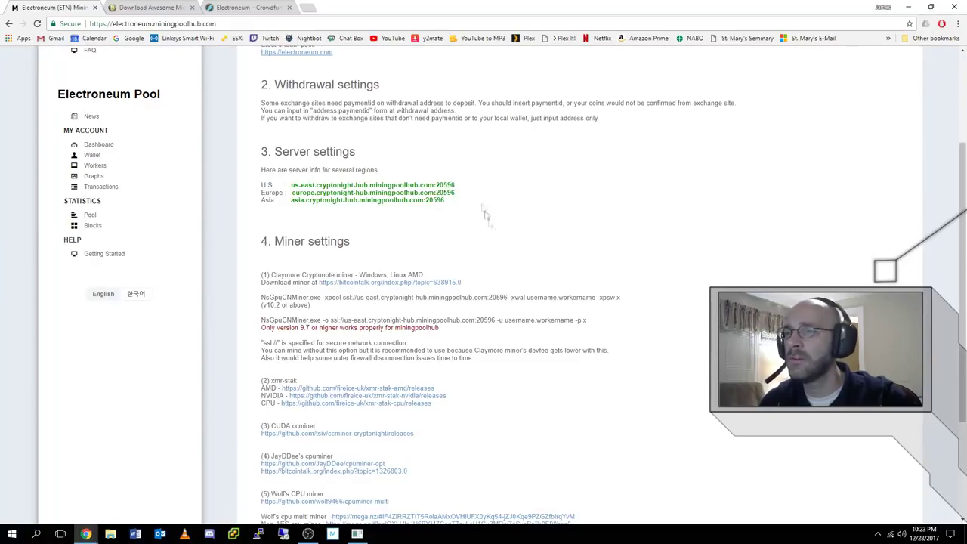
scroll(507, 265, "up", 2)
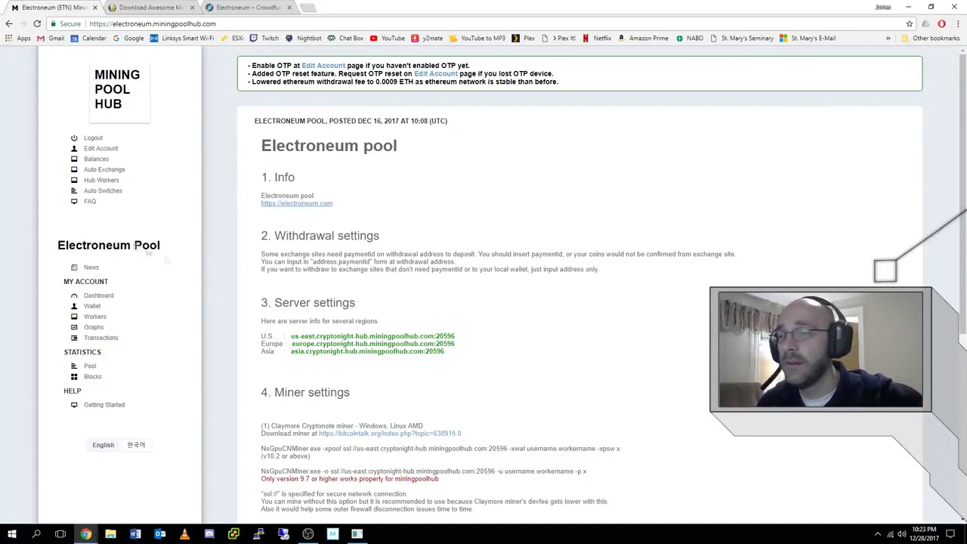
- Open the Electroneum pool's wallet settings, and copy the public wallet address from the Electroneum web wallet for the payment address
left_click(87, 308)
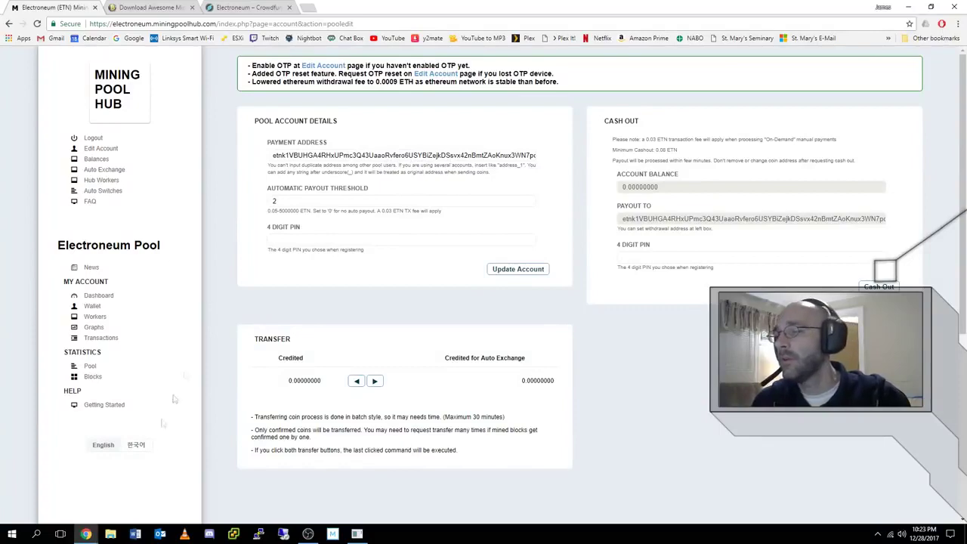
mouse_move(85, 534)
left_click(154, 484)
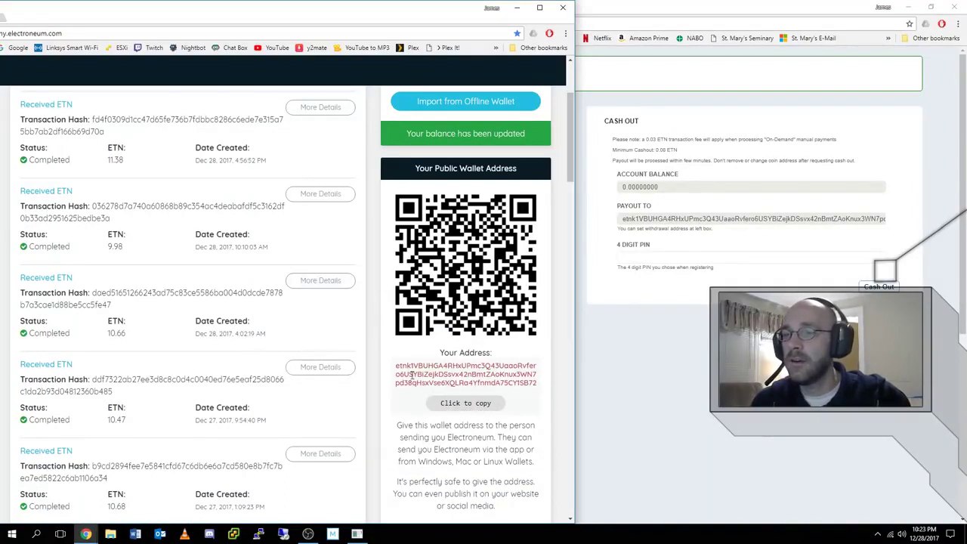
left_click(464, 404)
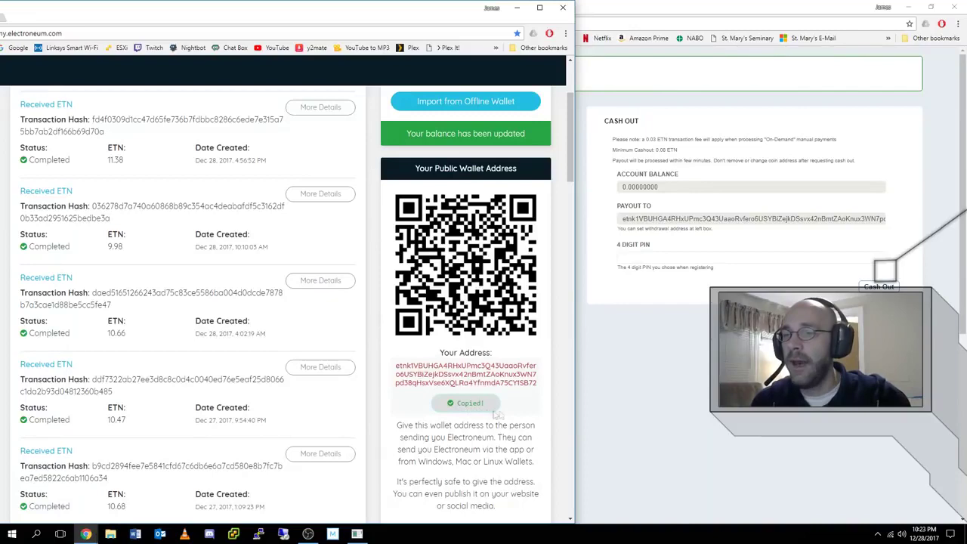
left_click(635, 18)
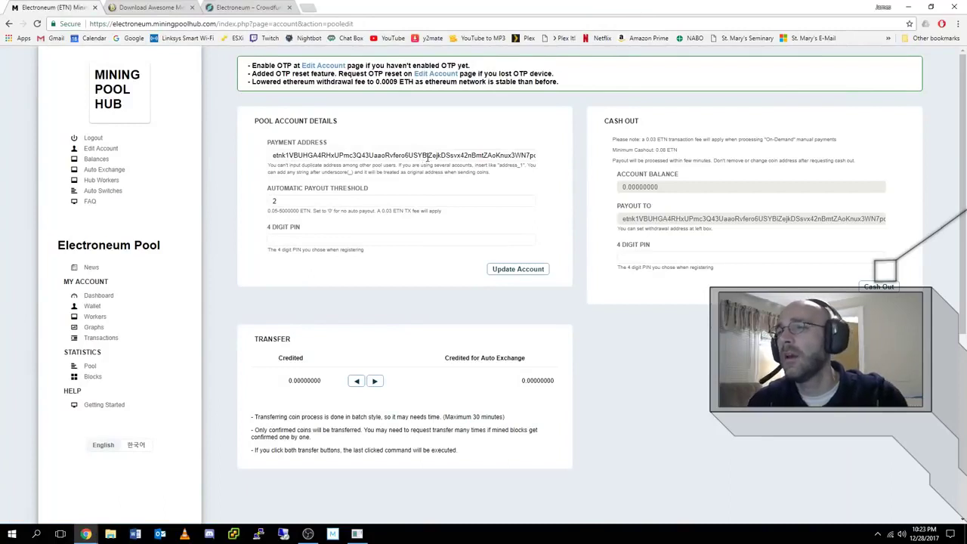
- Authorize the payment address and automatic payout threshold with the 4-digit account PIN and update the pool account
left_click(403, 199)
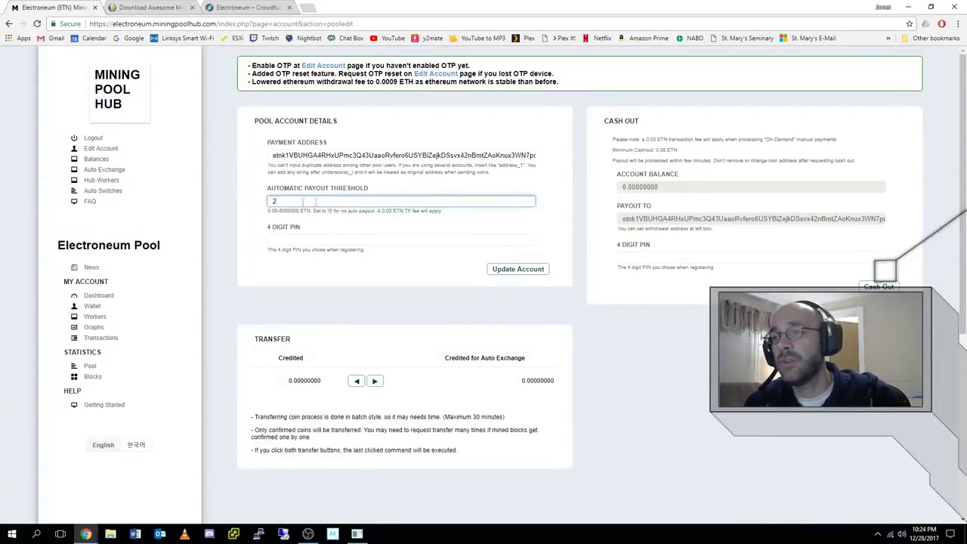
left_click(329, 240)
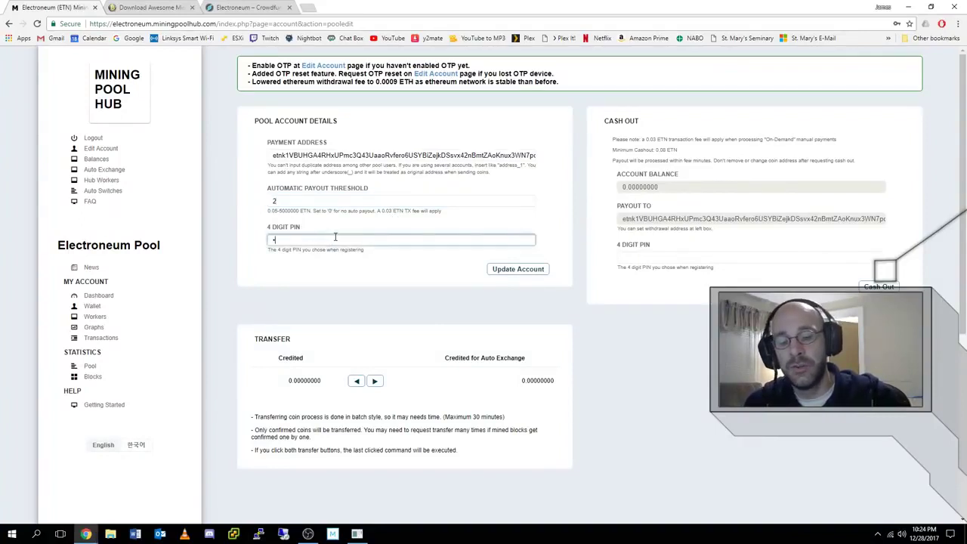
left_click(519, 269)
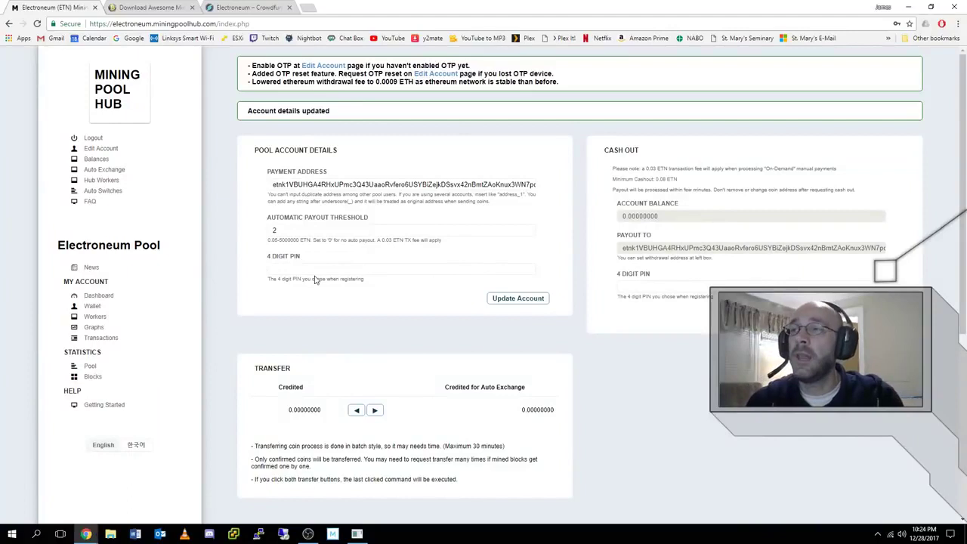
- Revisit the Electroneum pool's news page and the Awesome Miner download page
left_click(91, 269)
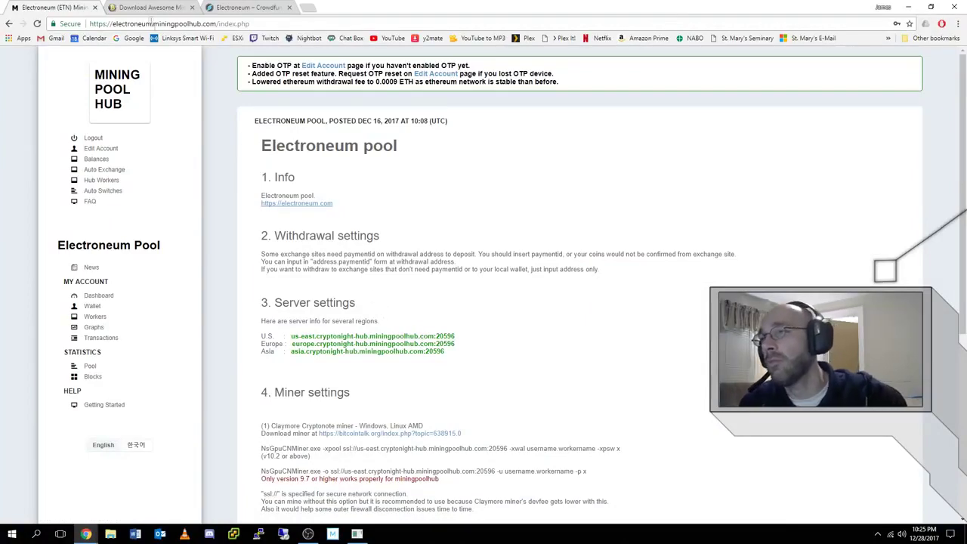
left_click(147, 6)
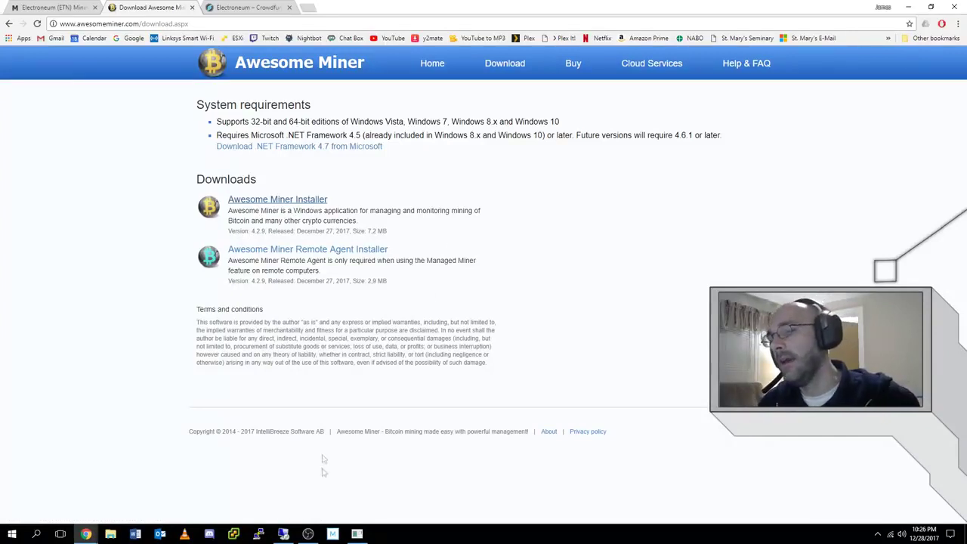
- Switch to Awesome Miner in the remote desktop session and add a new Managed Miner with the description CPU on the local host
left_click(284, 534)
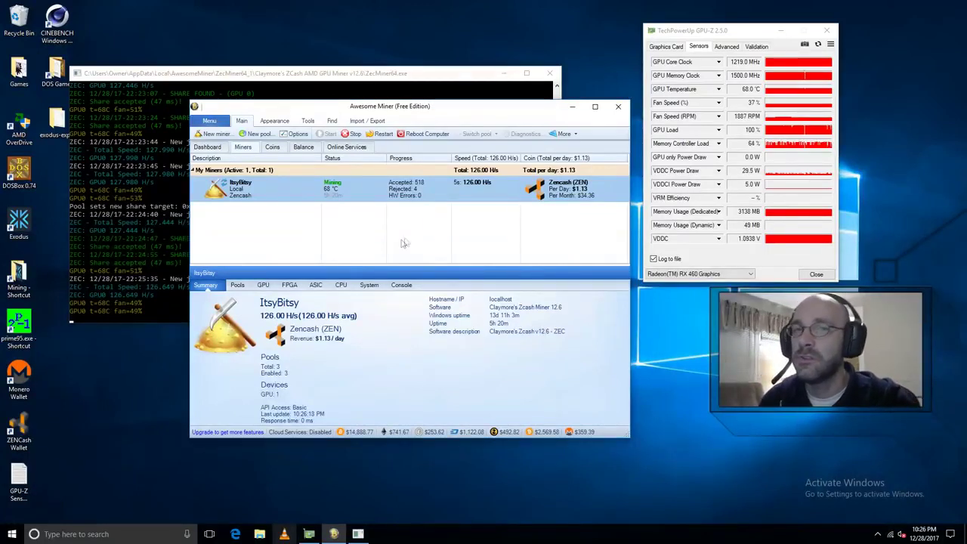
left_click(217, 134)
left_click_drag(510, 151, 446, 139)
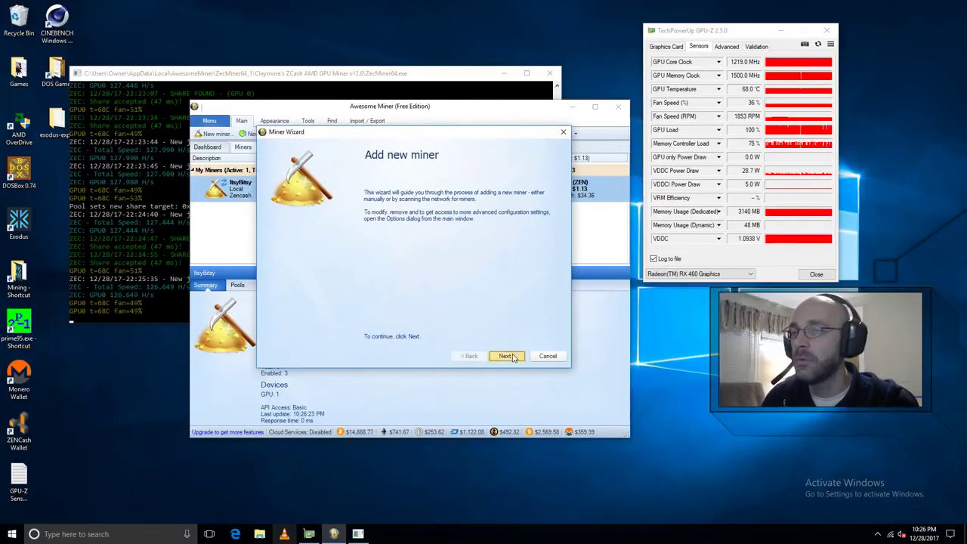
left_click(506, 356)
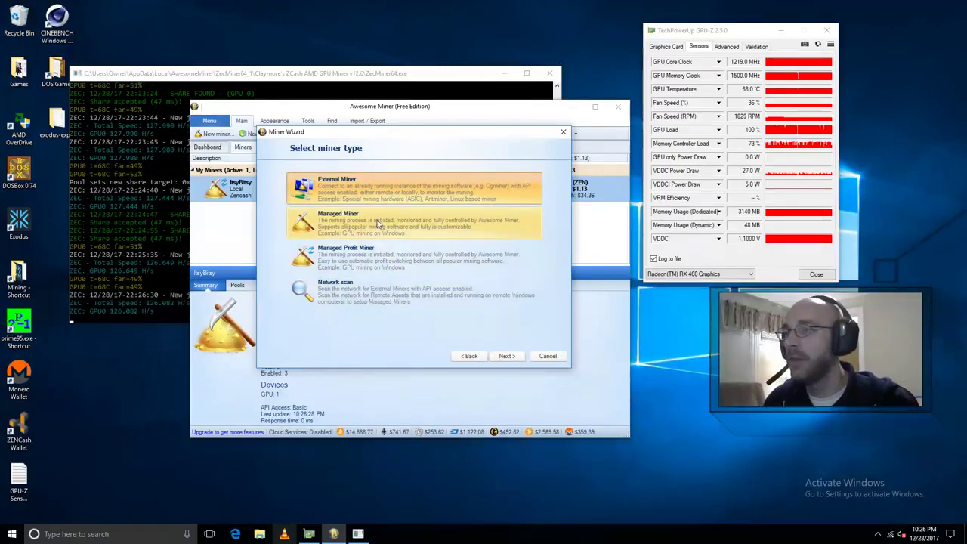
left_click(434, 226)
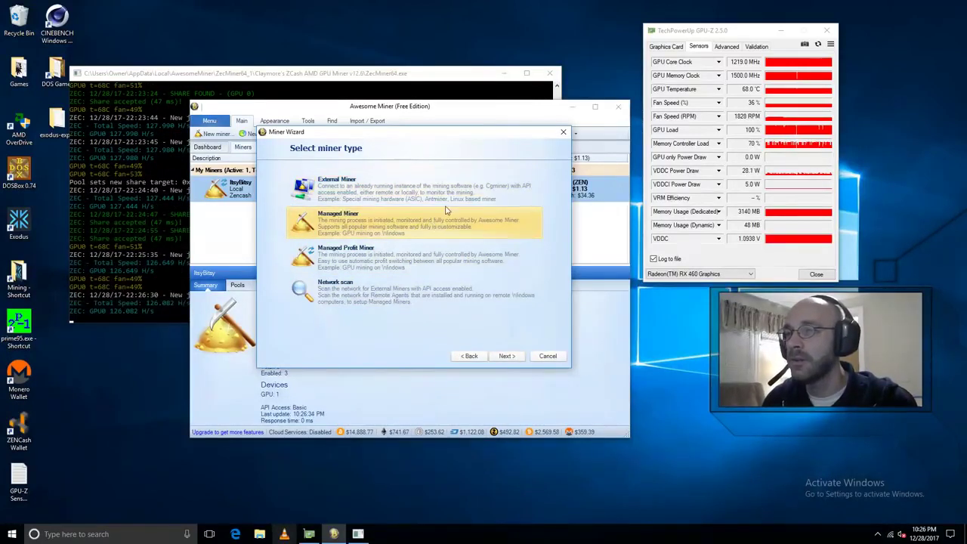
left_click(518, 357)
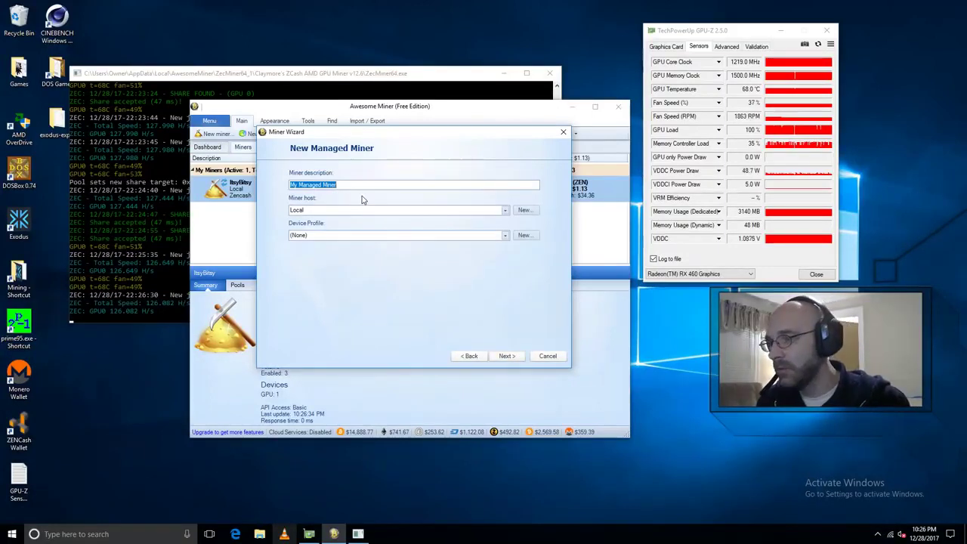
type("CPU")
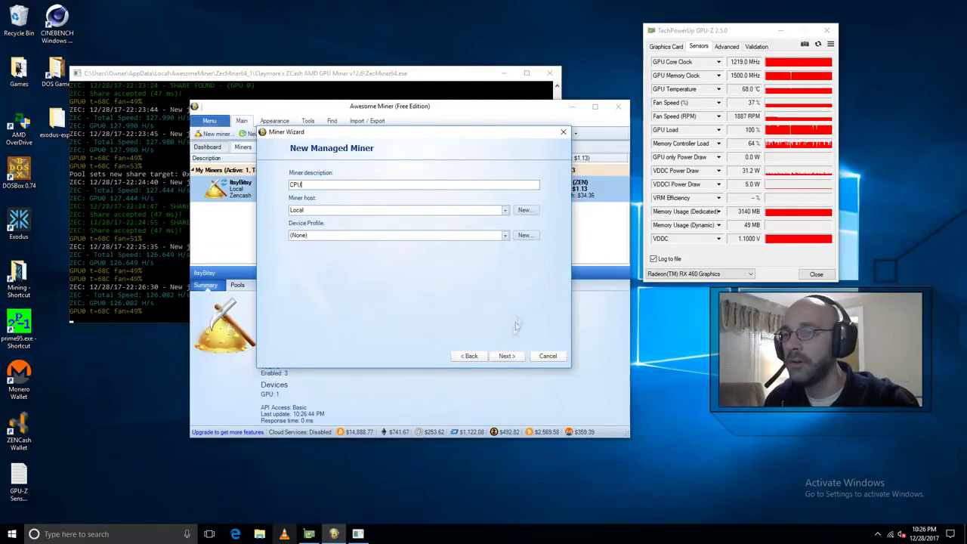
left_click(507, 358)
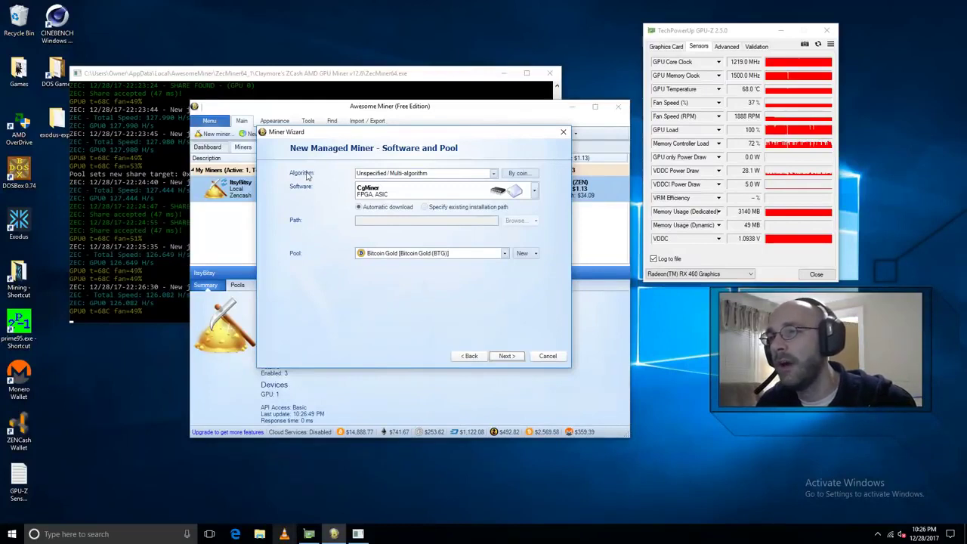
- Set the new miner's algorithm to CryptoNight and choose Electroneum (ETN) as the coin for the algorithm filter
left_click(494, 175)
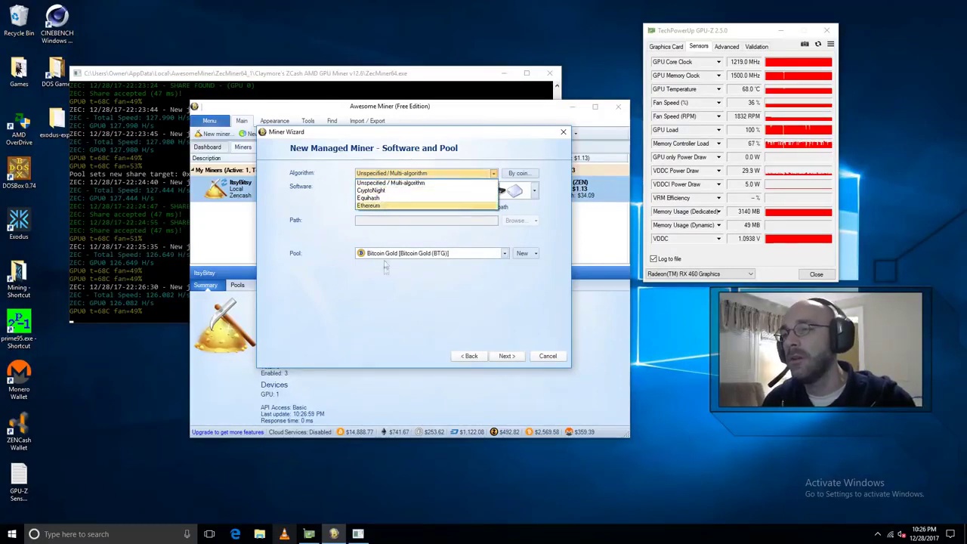
left_click(385, 190)
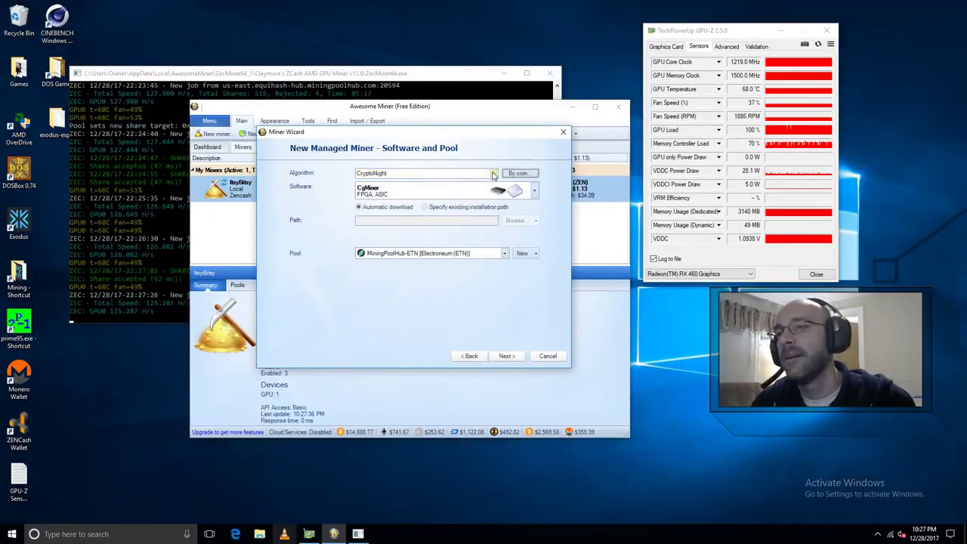
left_click(520, 174)
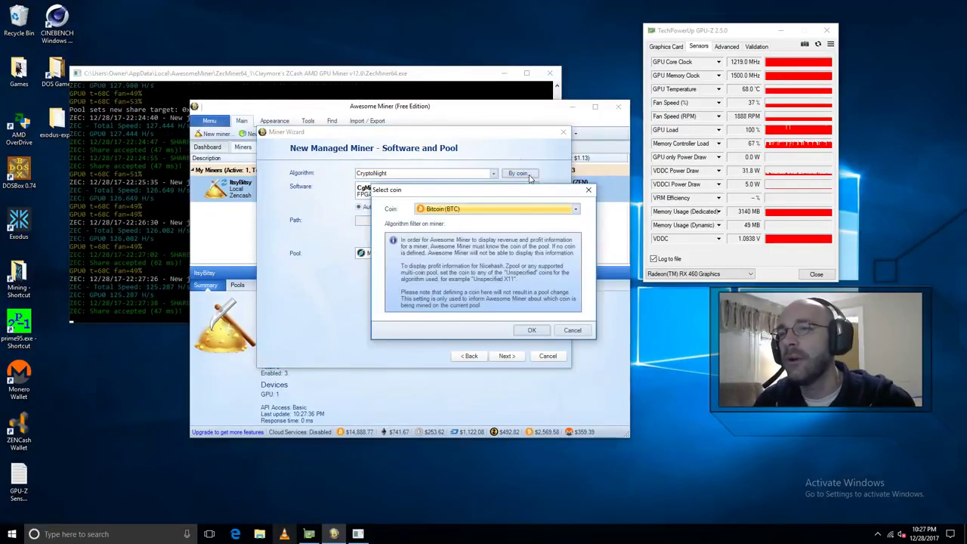
left_click(575, 209)
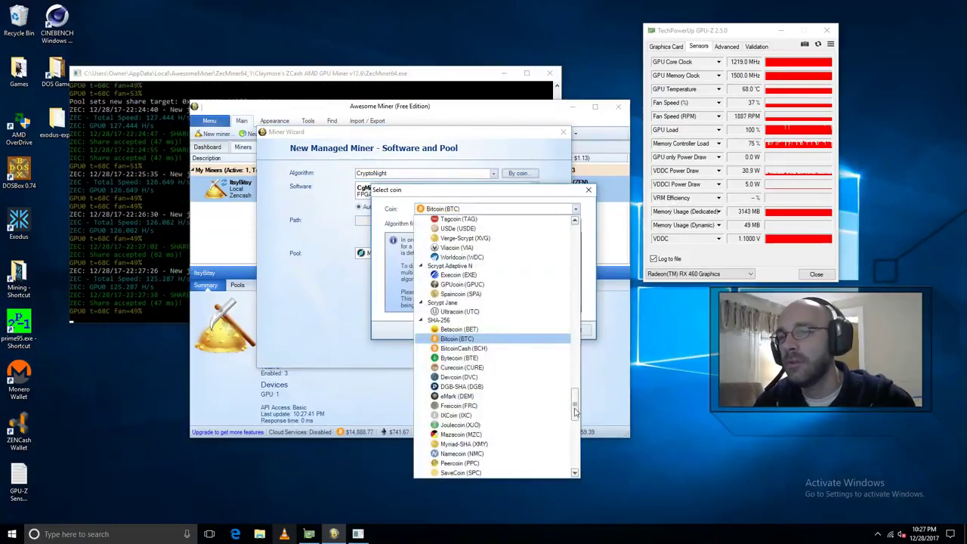
scroll(579, 378, "down", 5)
left_click_drag(579, 356, 590, 277)
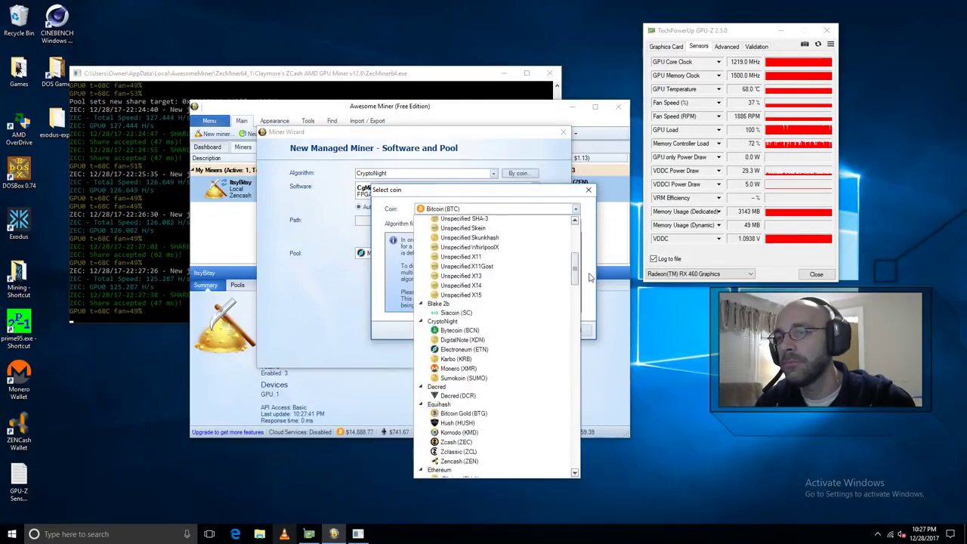
left_click(488, 350)
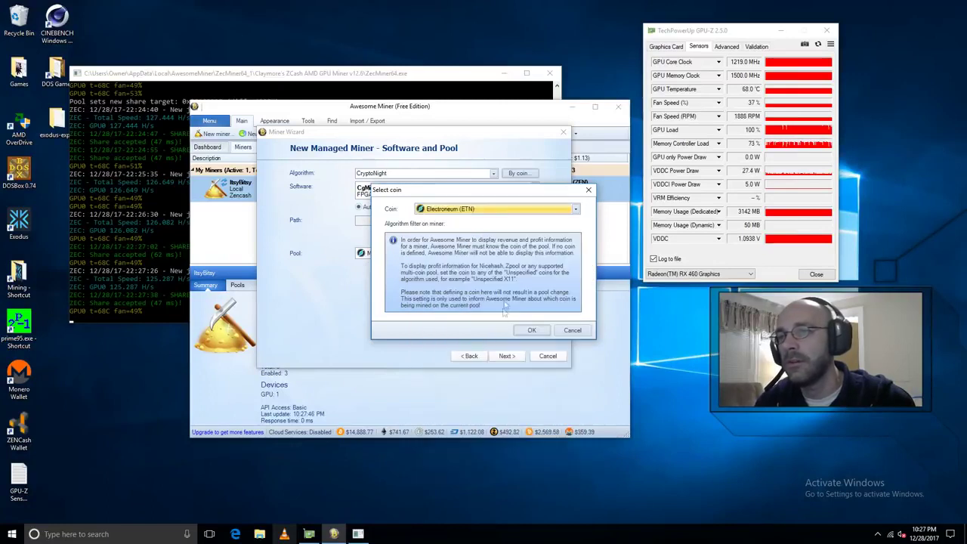
left_click(538, 331)
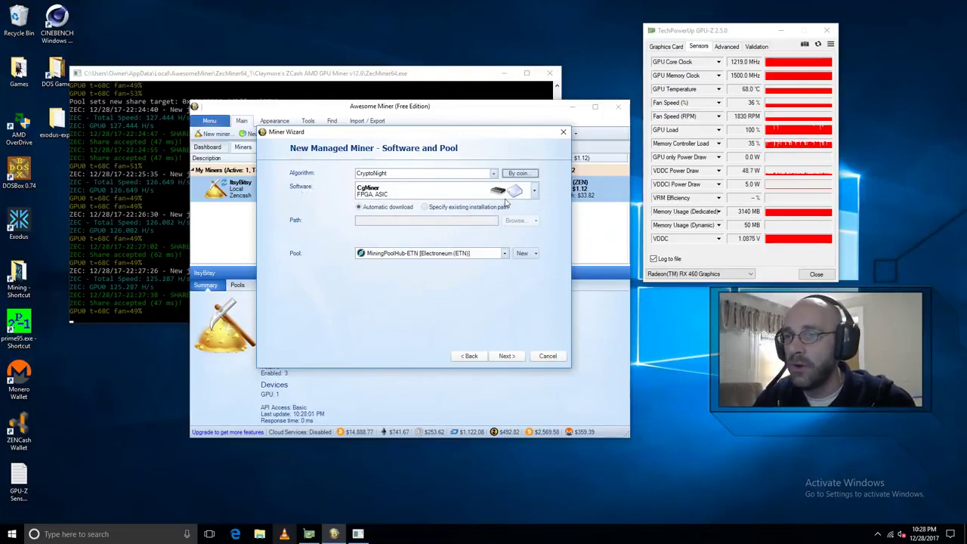
- Choose CpuMiner-Opt as the mining software for the new miner
left_click(535, 190)
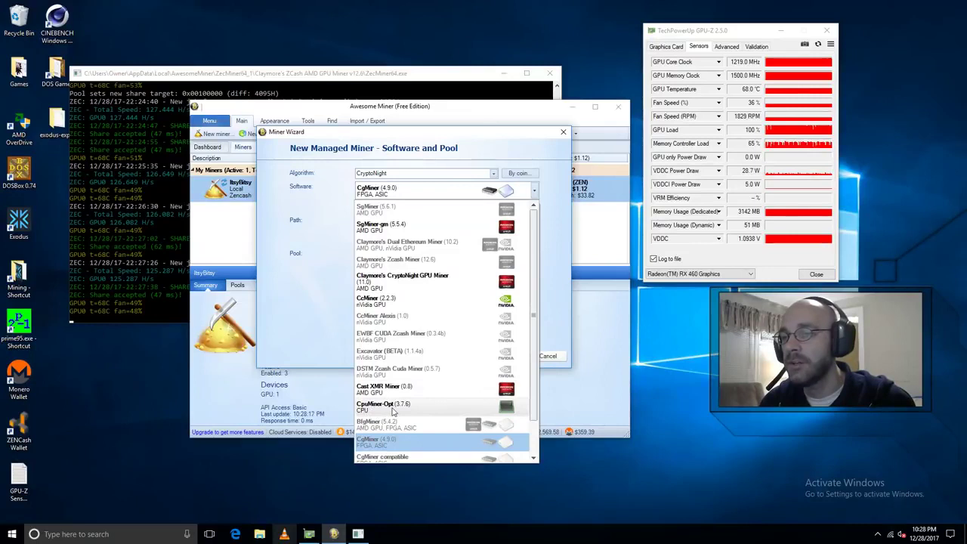
left_click(443, 410)
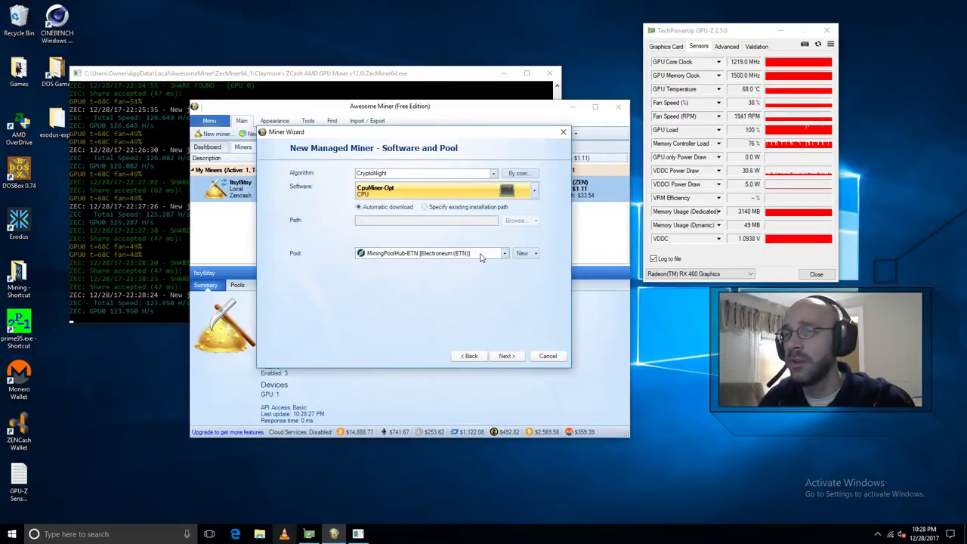
- Create a new pool for the miner and give it the description MiningPoolHub-ETN-CPU
left_click(525, 254)
left_click(554, 271)
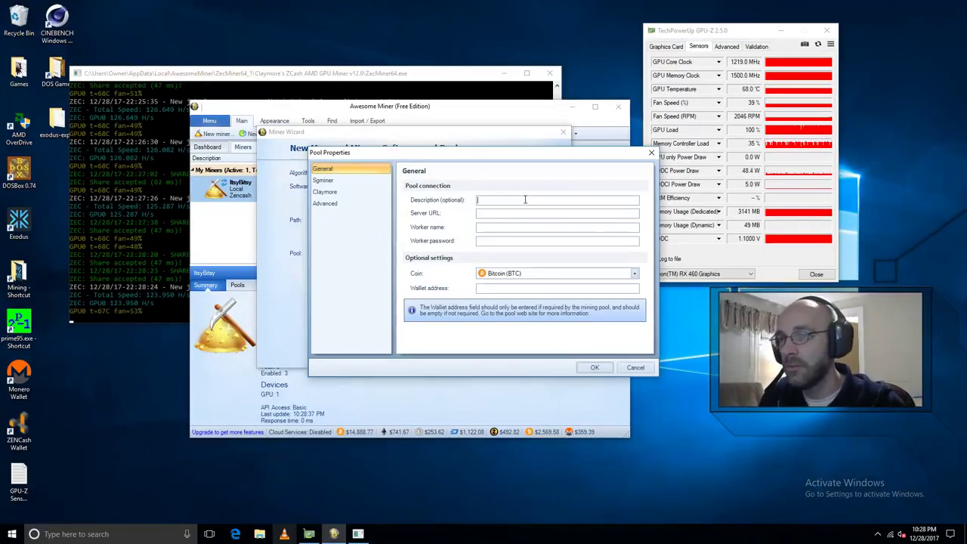
type("ini")
key("BackSpace")
key("BackSpace")
key("BackSpace")
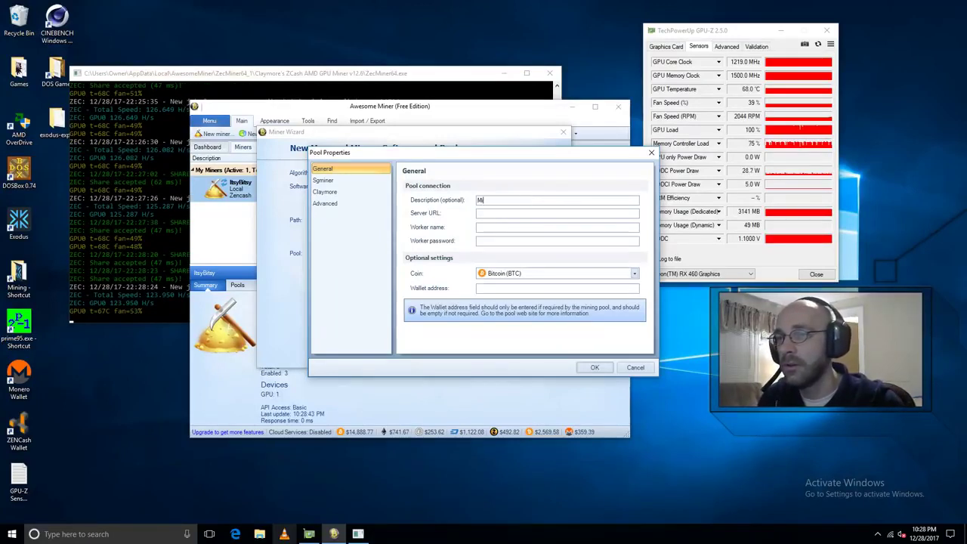
type("ningPoolHub-ETN-")
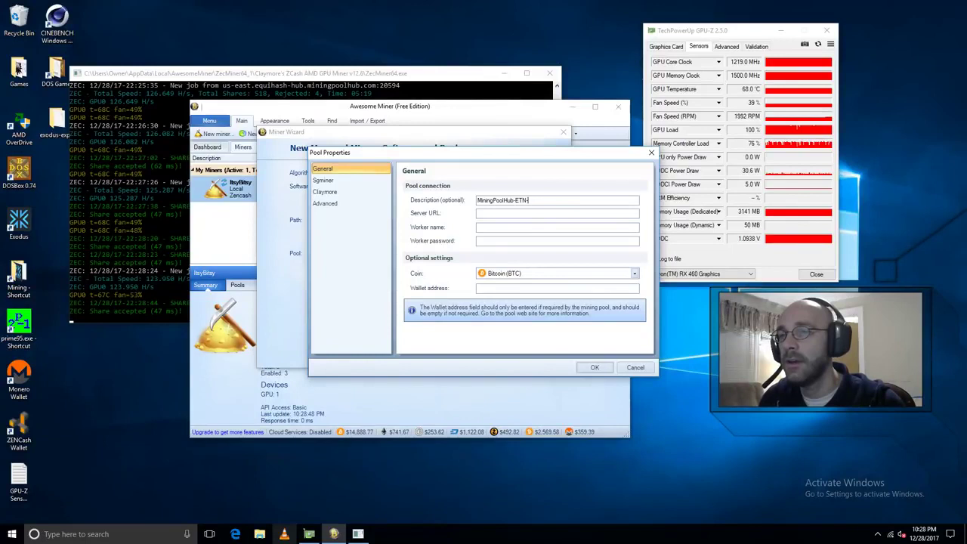
type("CPU")
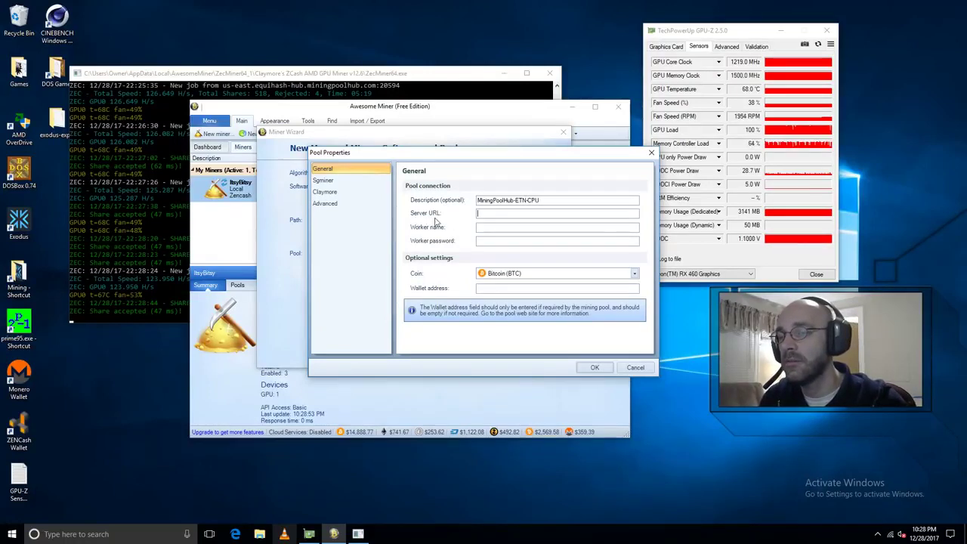
- Switch to the browser and copy the U.S. server address us-east.cryptonight-hub.miningpoolhub.com:20596 from Mining Pool Hub's Electroneum page
left_click(583, 7)
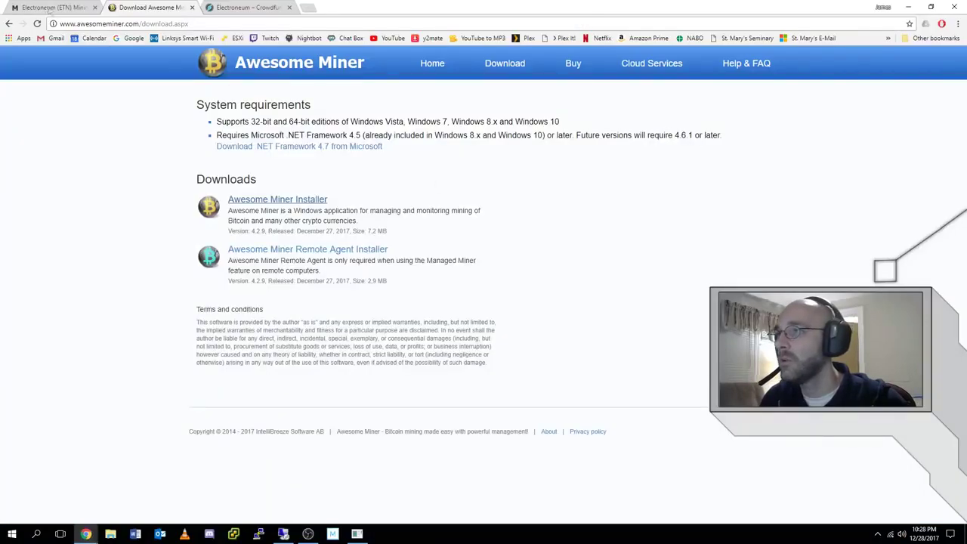
left_click(55, 10)
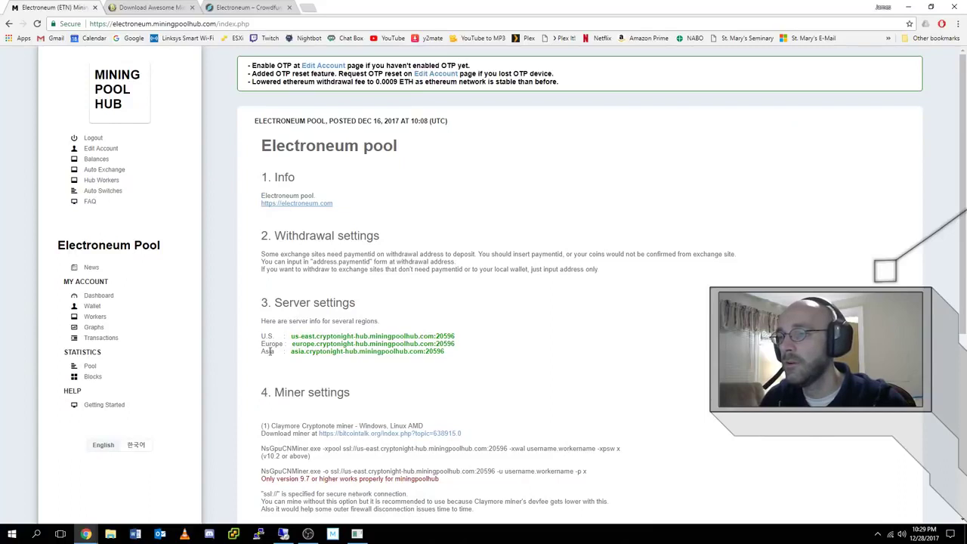
left_click_drag(291, 337, 456, 338)
key("ctrl+c")
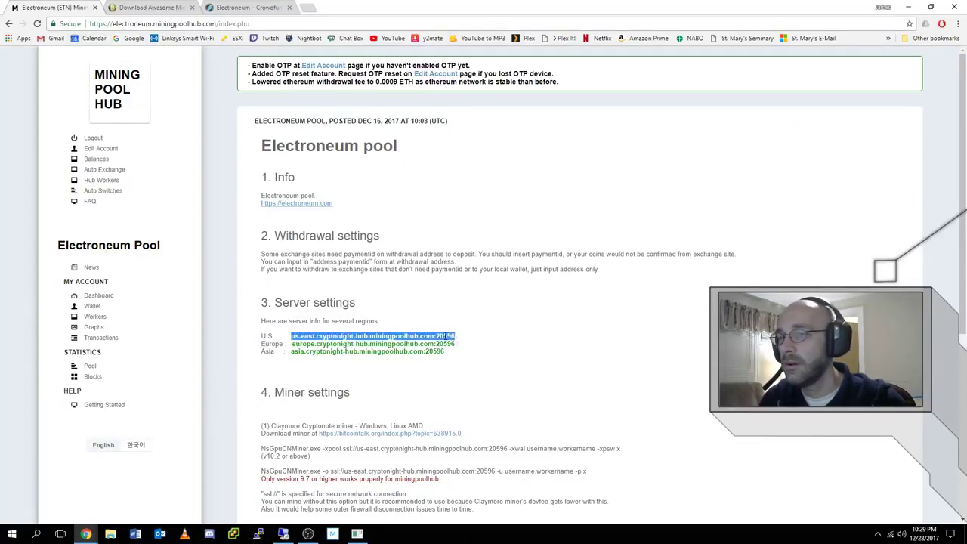
right_click(447, 338)
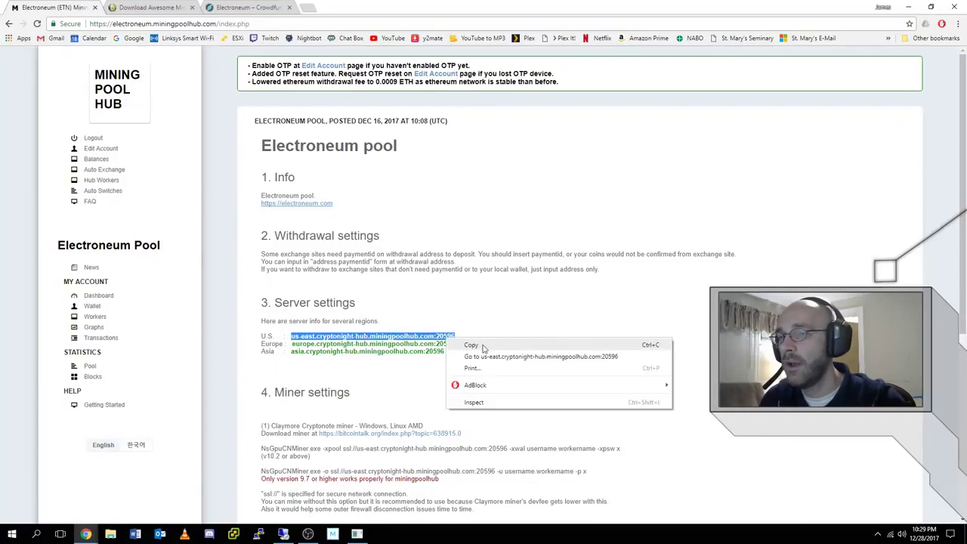
left_click(484, 347)
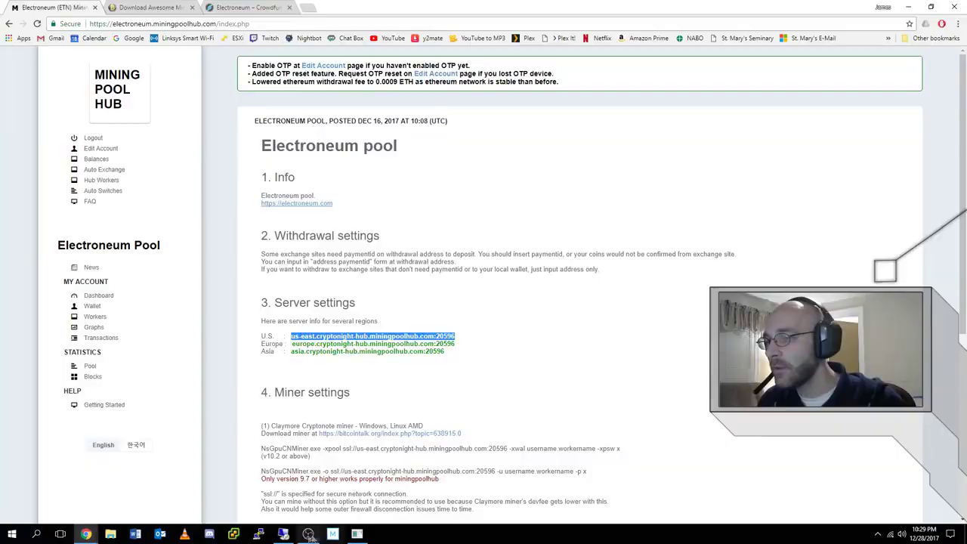
- Return to the remote desktop session and paste the copied address as the new pool's server URL
left_click(283, 534)
right_click(491, 215)
left_click(516, 256)
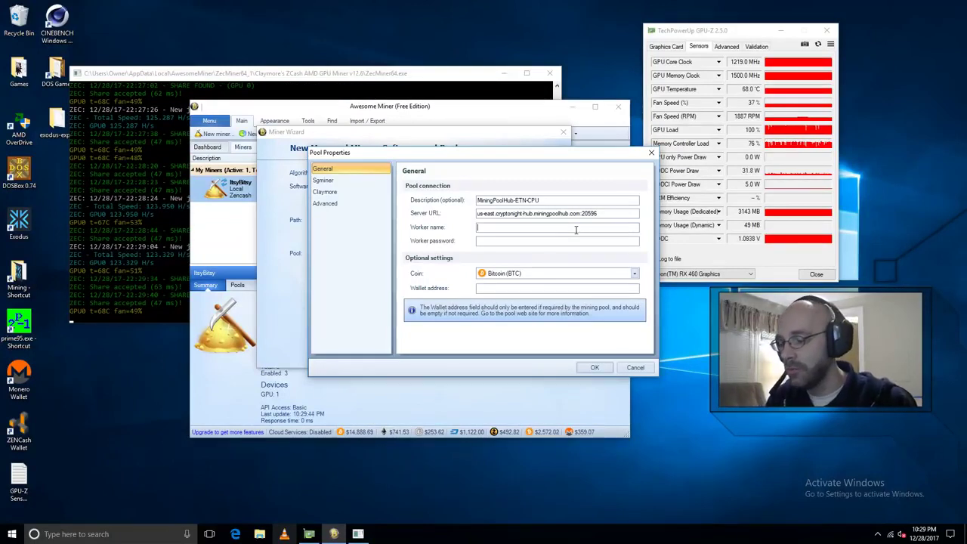
- Set the pool's worker name to GooseTech.ItsyBitsyCPU and enter the worker password
type("oseTech.I")
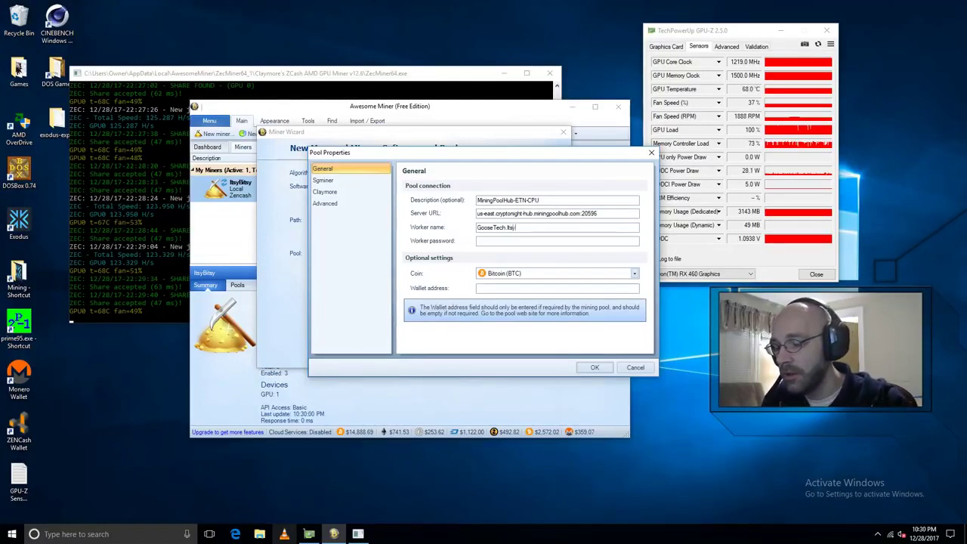
type("tsyCPU")
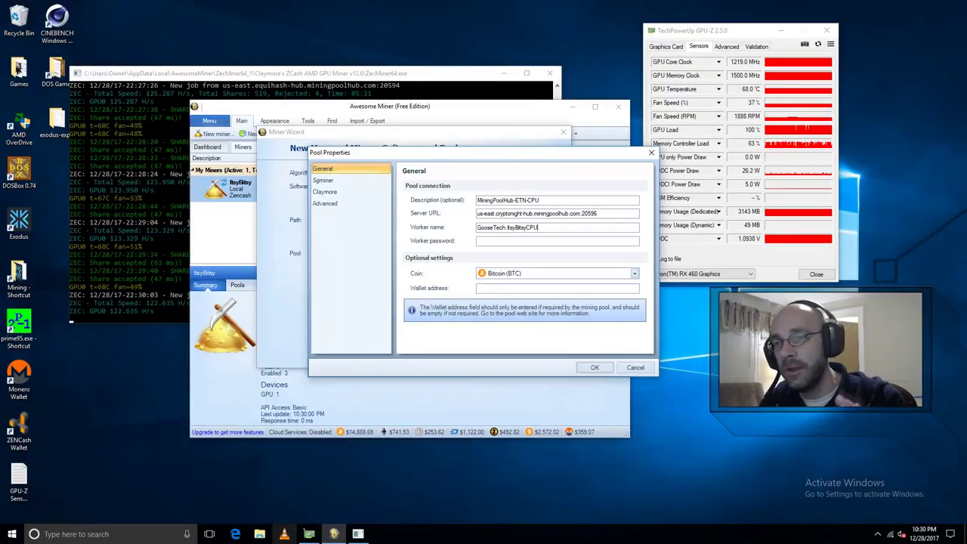
left_click(478, 240)
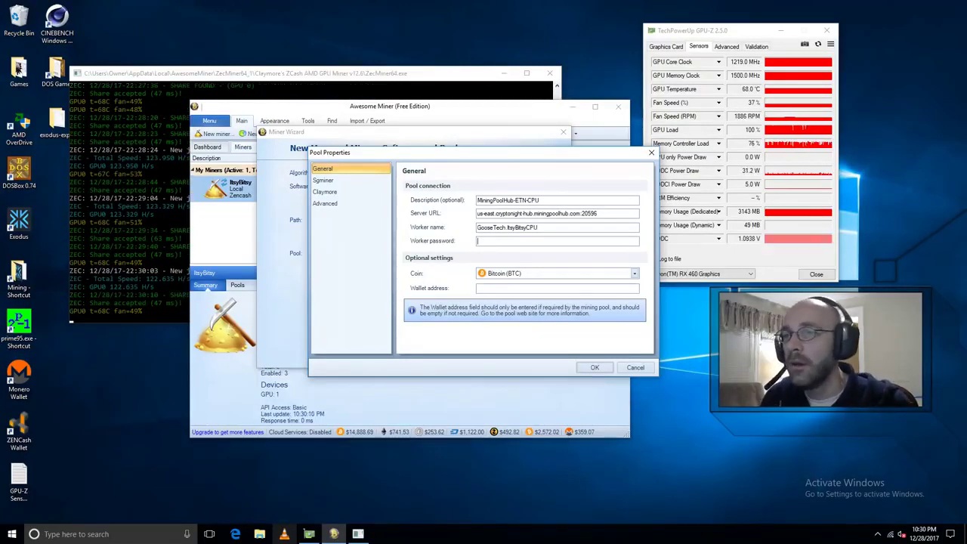
type("x")
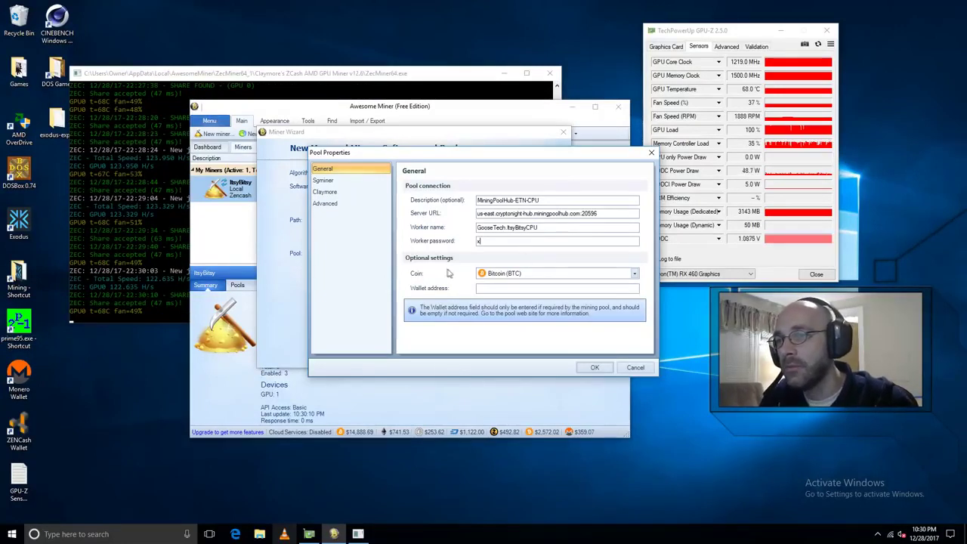
- Set the pool's coin to Electroneum (ETN) and save the pool properties
left_click(634, 274)
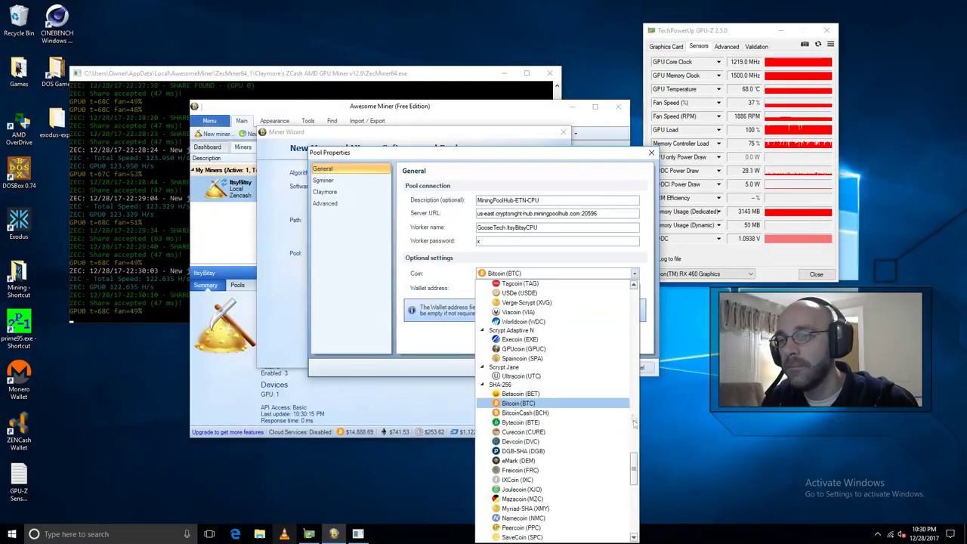
left_click_drag(635, 481, 640, 298)
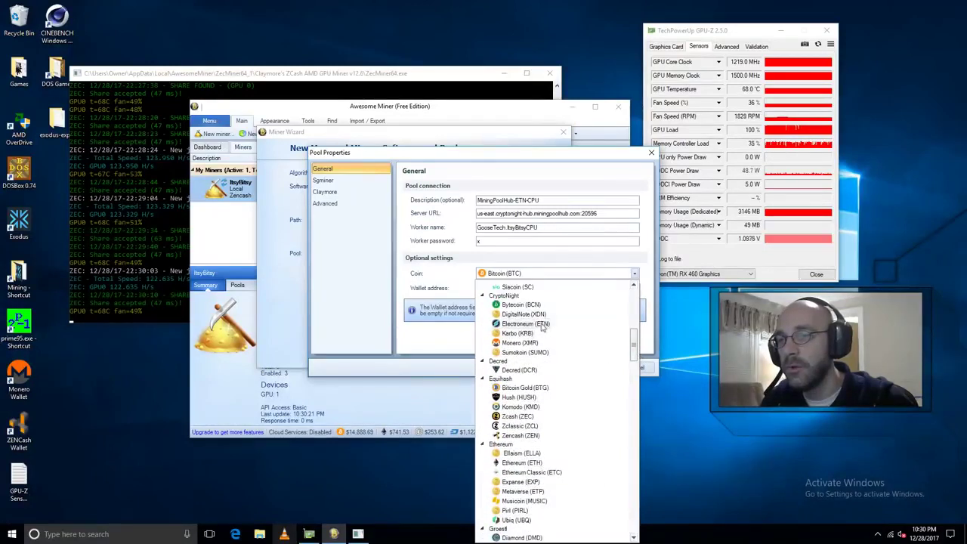
left_click(541, 327)
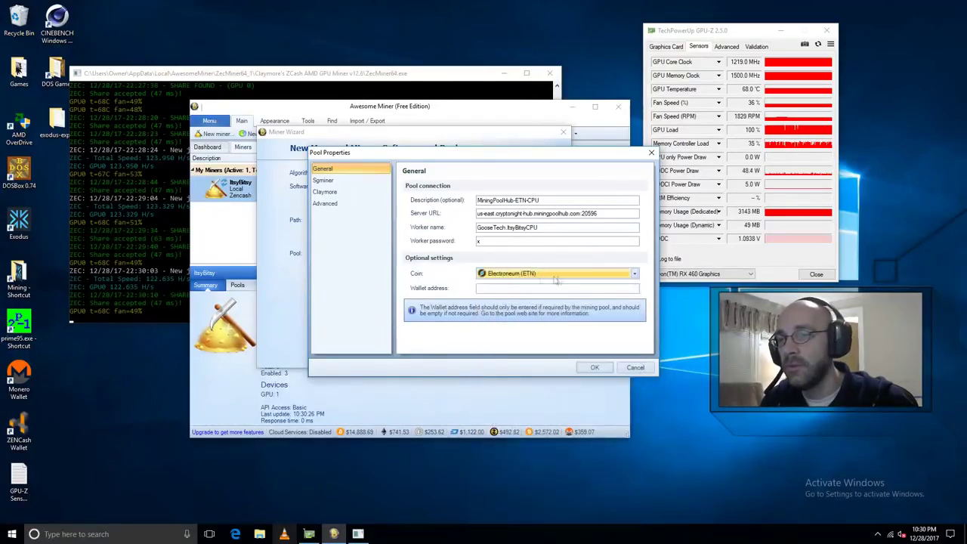
left_click(604, 370)
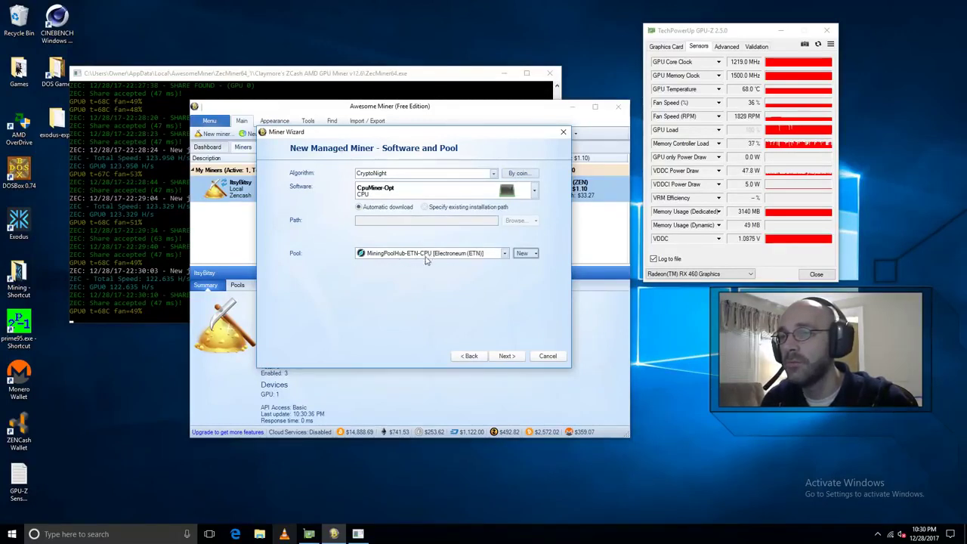
- Finish creating the managed CPU miner with the MiningPoolHub-ETN-CPU pool and select it in the miner list
left_click(506, 355)
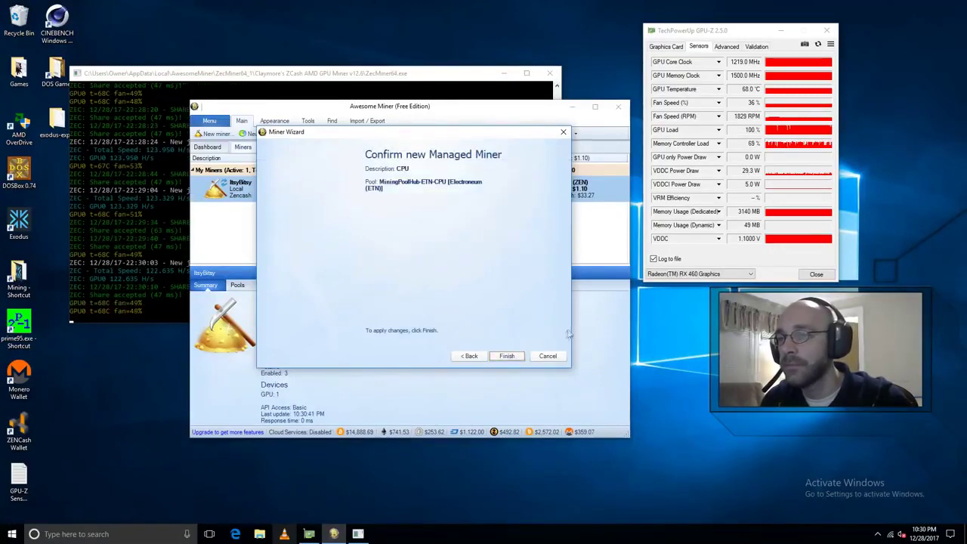
left_click(508, 356)
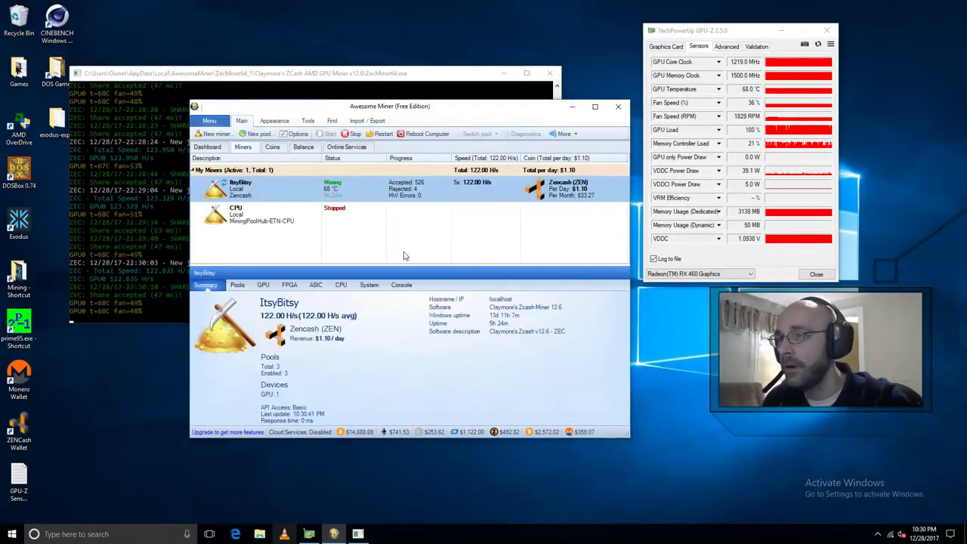
left_click(268, 220)
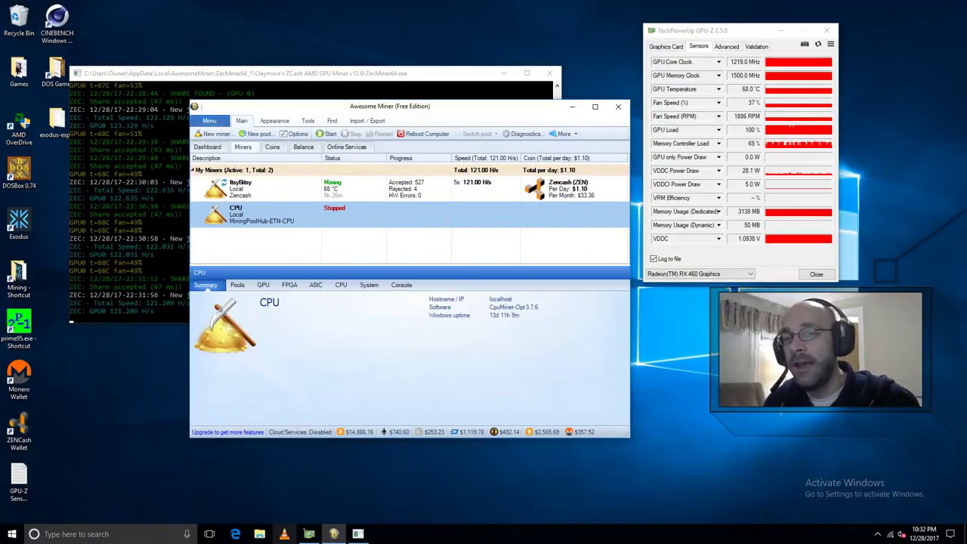
- Open Windows Defender Security Center and go to the exclusions page in the virus and threat protection settings
left_click(877, 533)
left_click(867, 514)
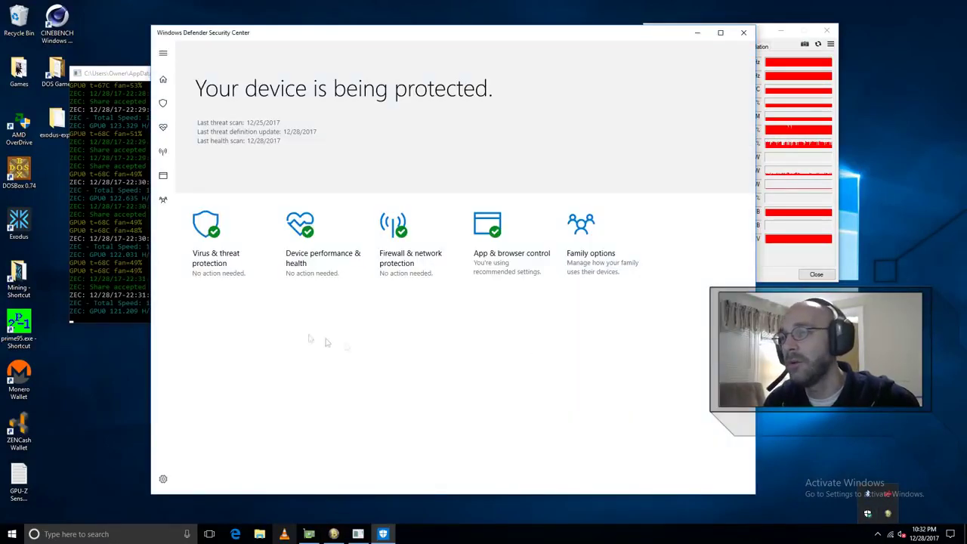
left_click(247, 240)
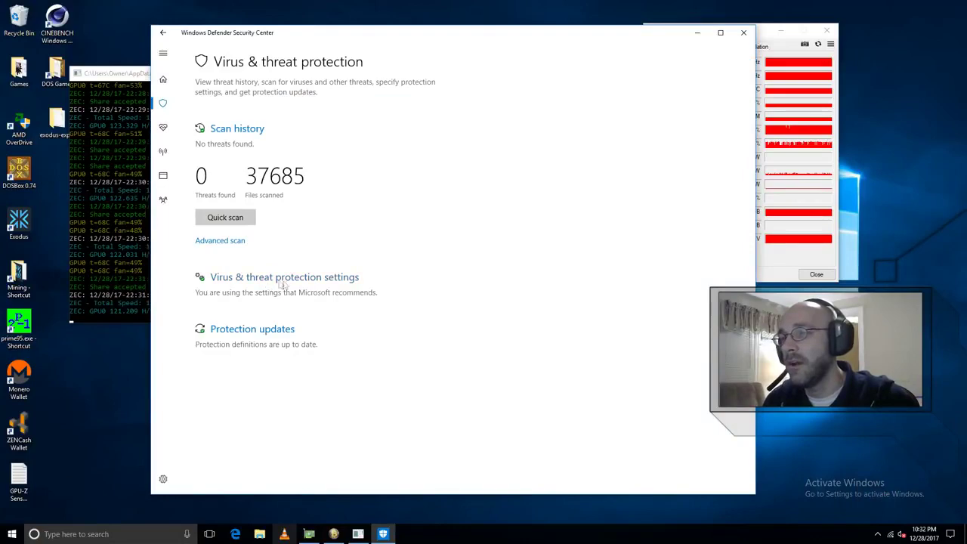
left_click(322, 279)
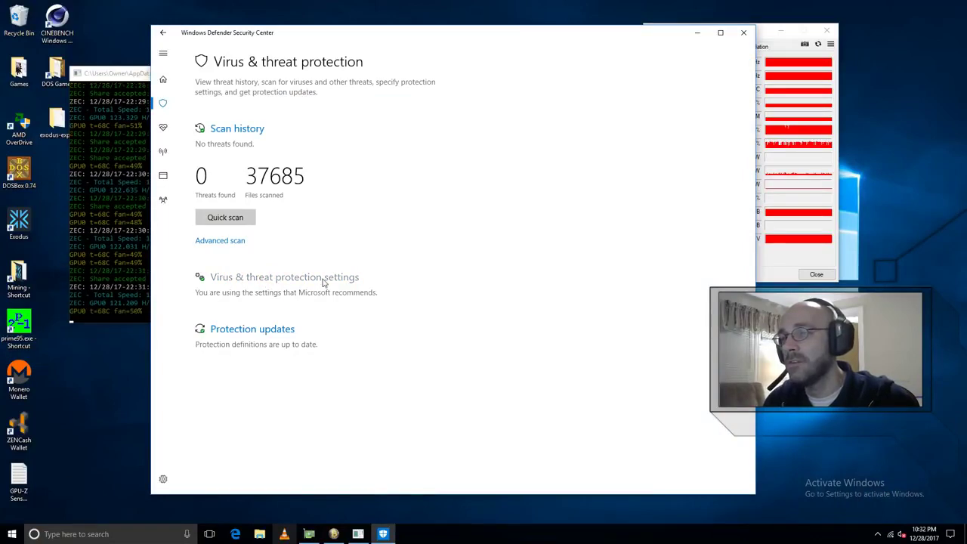
scroll(340, 288, "down", 3)
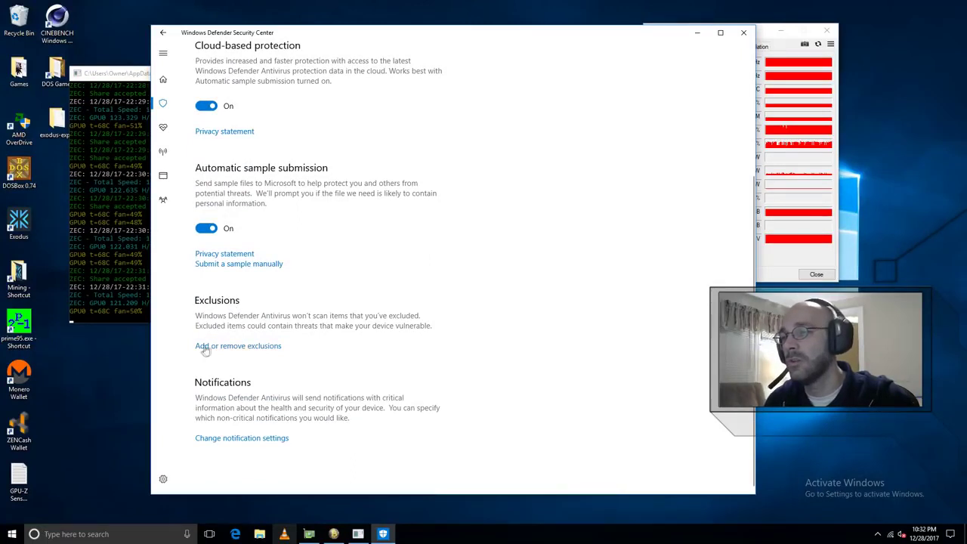
left_click(255, 349)
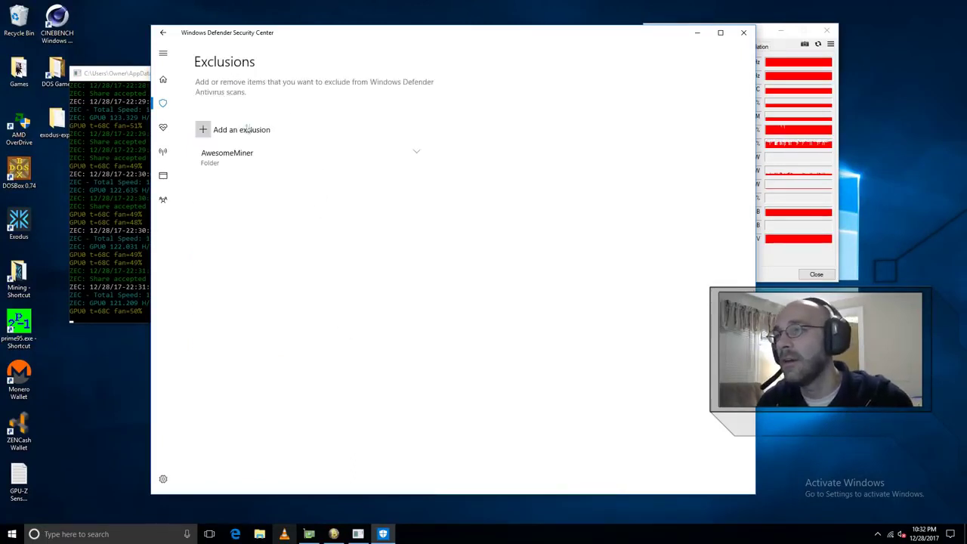
- Add the AwesomeMiner folder in AppData\Local as a folder exclusion, allow the change, and close Windows Defender Security Center
left_click(204, 134)
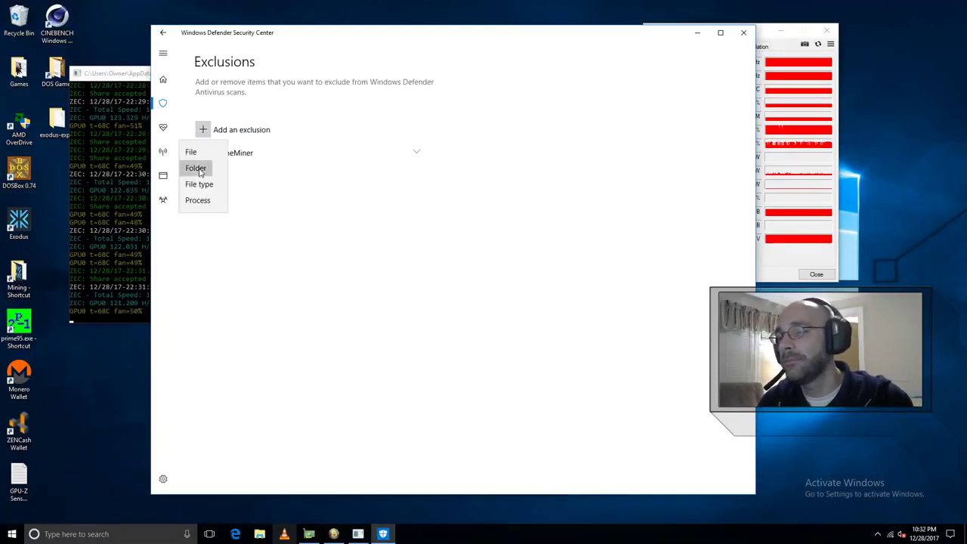
left_click(198, 168)
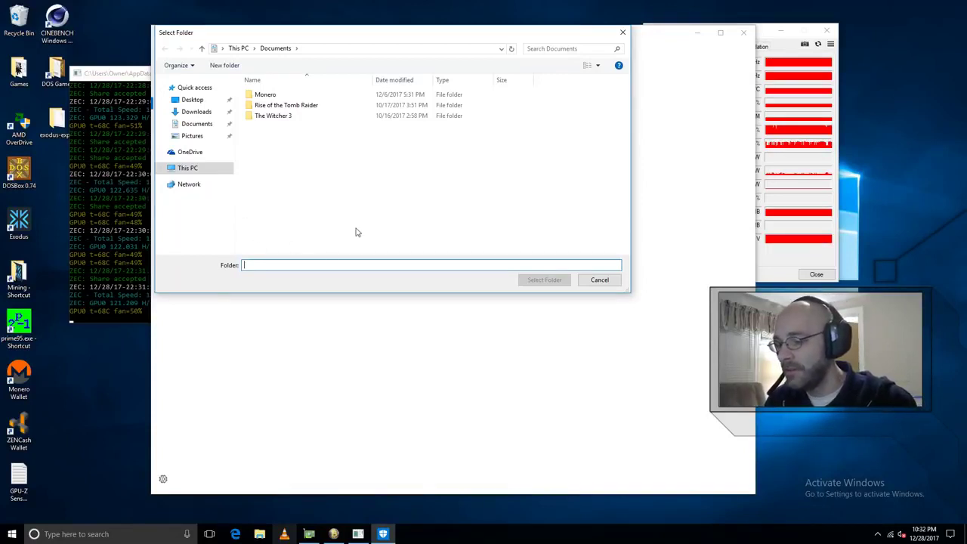
type("%AppData%")
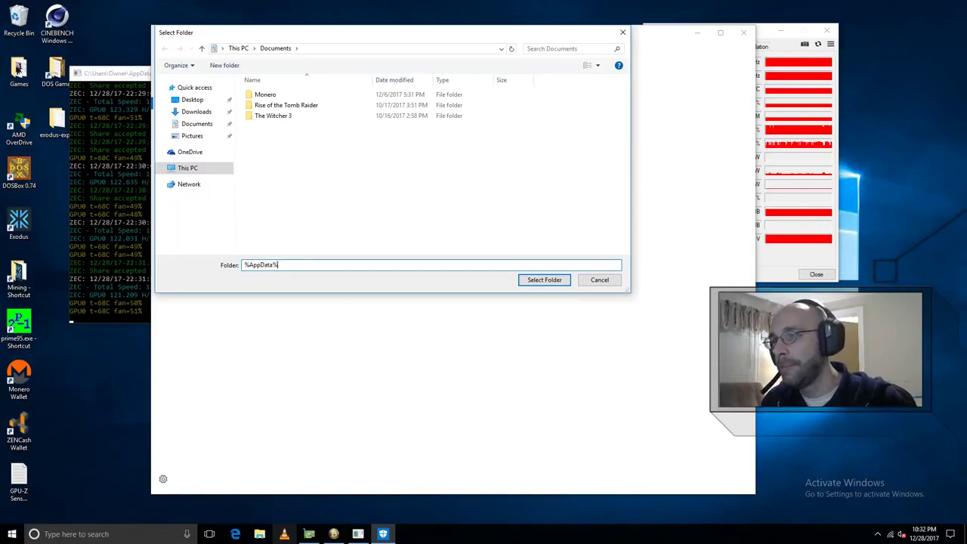
key("Return")
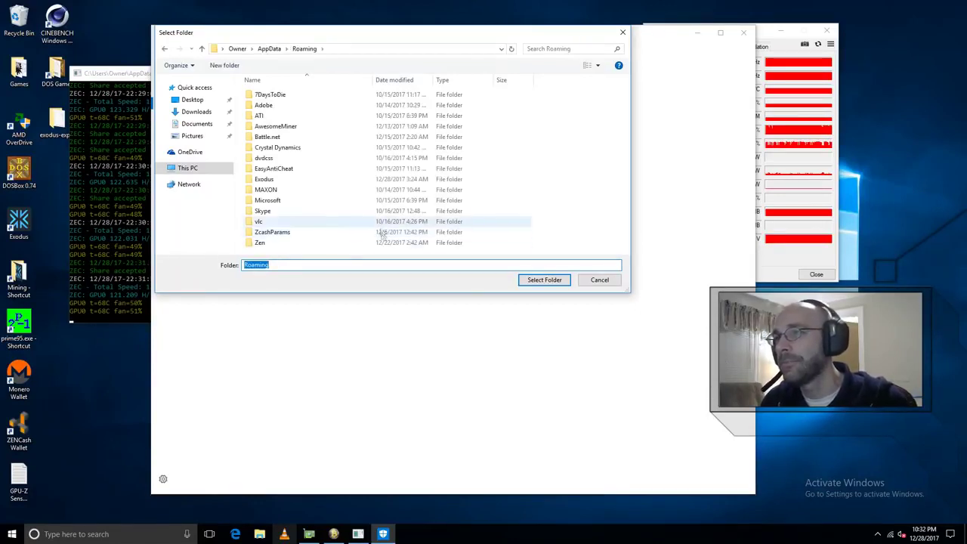
left_click(270, 50)
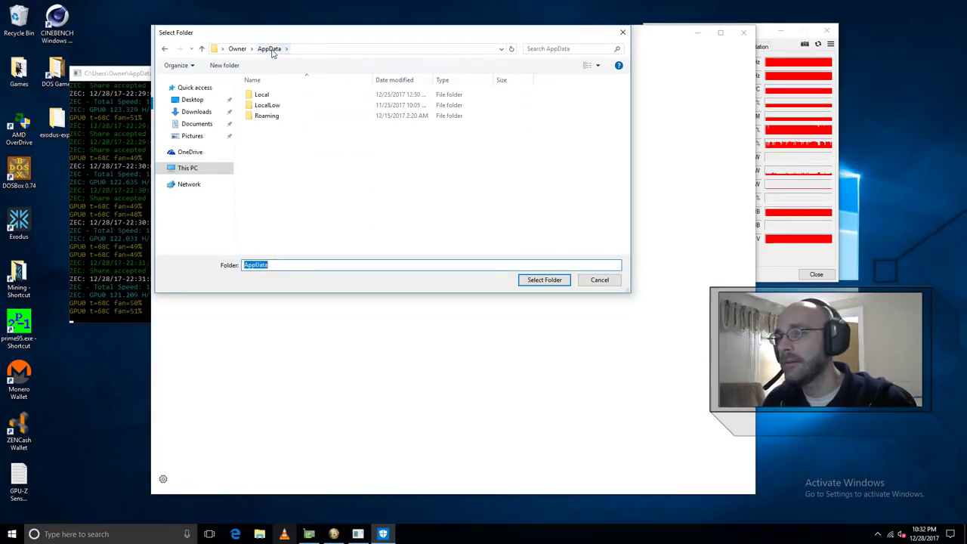
double_click(266, 95)
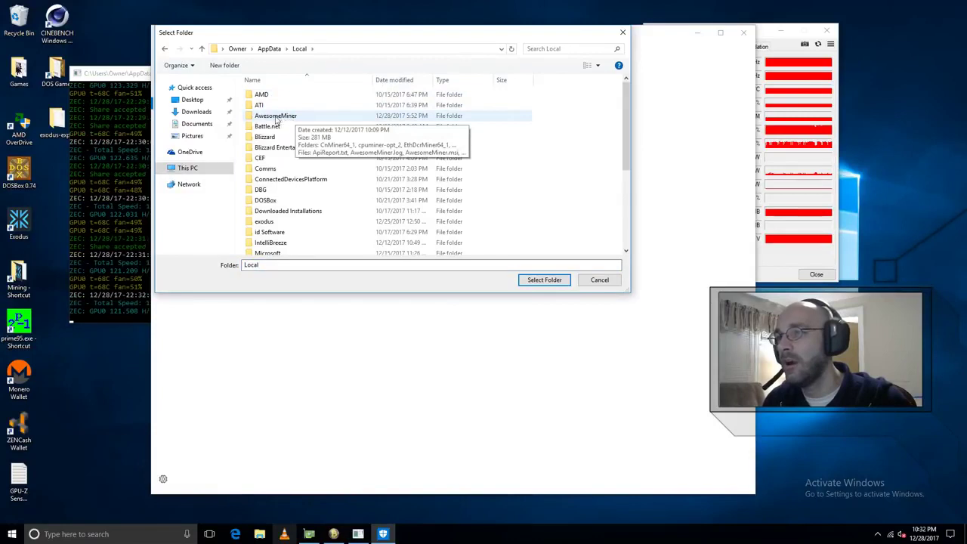
left_click(286, 117)
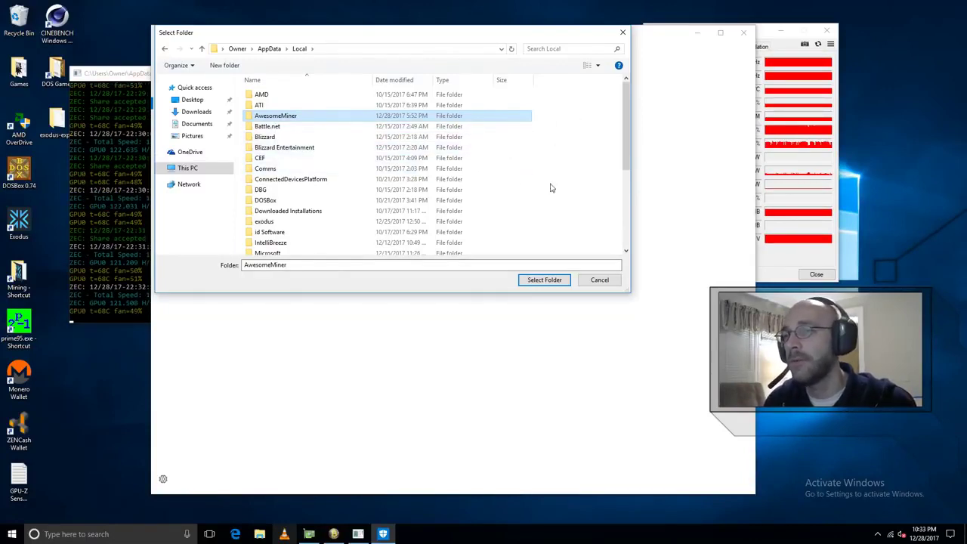
left_click(552, 281)
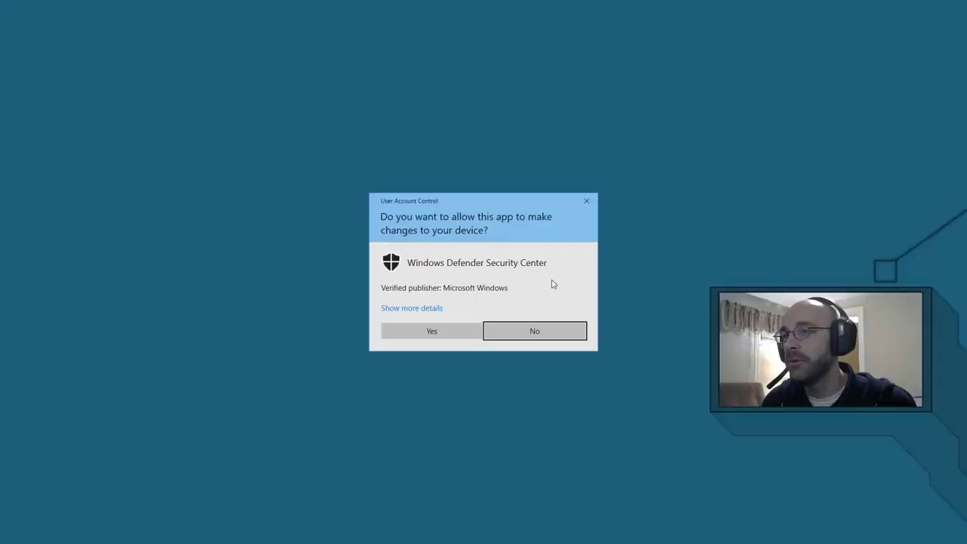
left_click(432, 333)
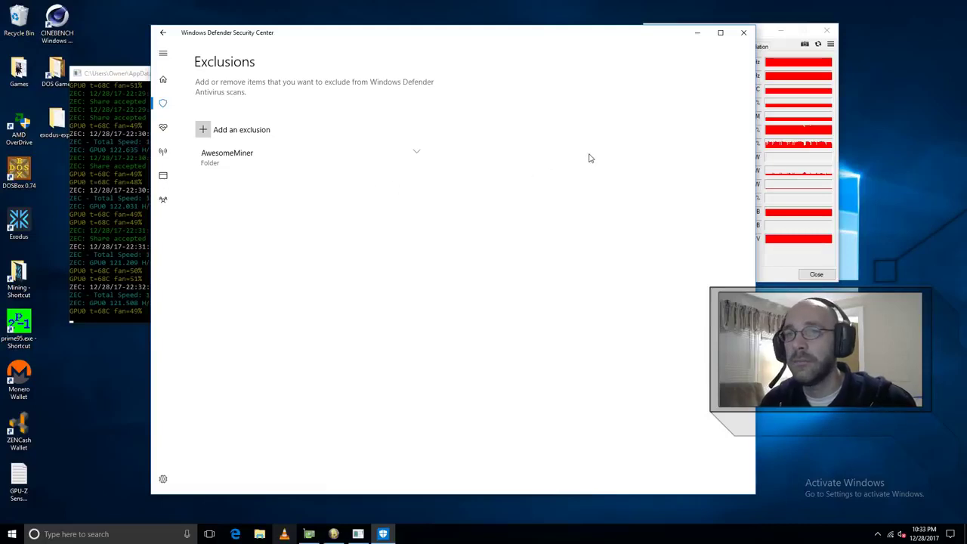
left_click(743, 35)
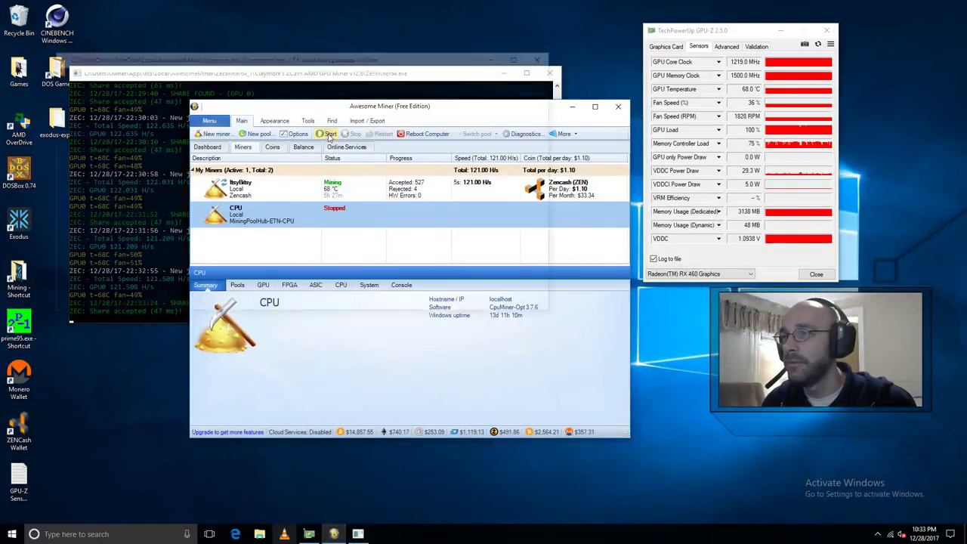
- Start the CPU miner and bring the Awesome Miner window back in front of the miner console
left_click(330, 134)
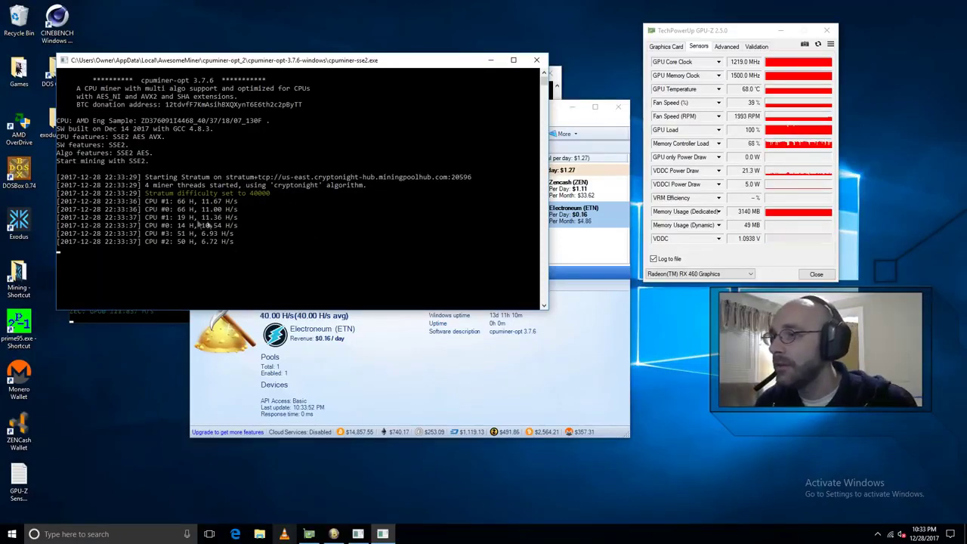
left_click(598, 246)
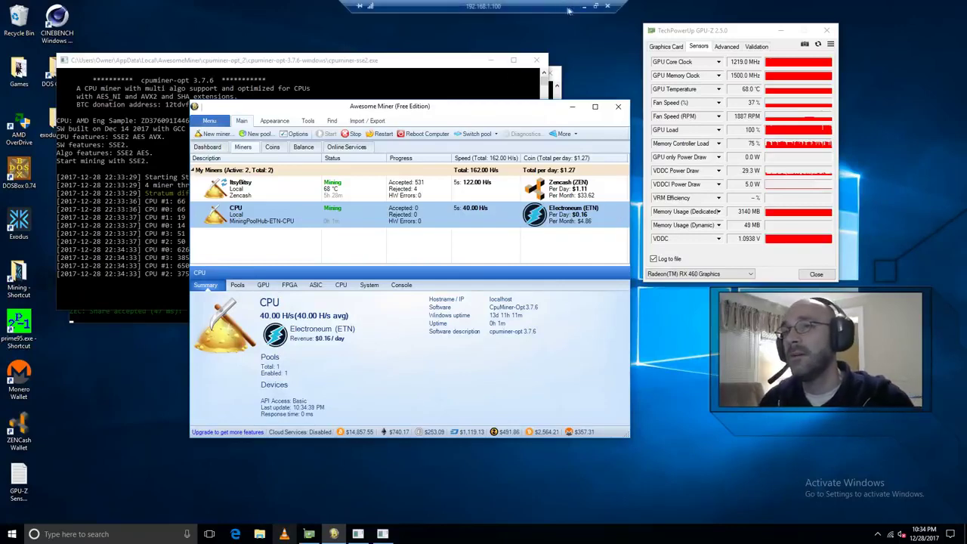
- Switch to the browser and look through the Electroneum home page, including its exposure and reactions section
left_click(584, 7)
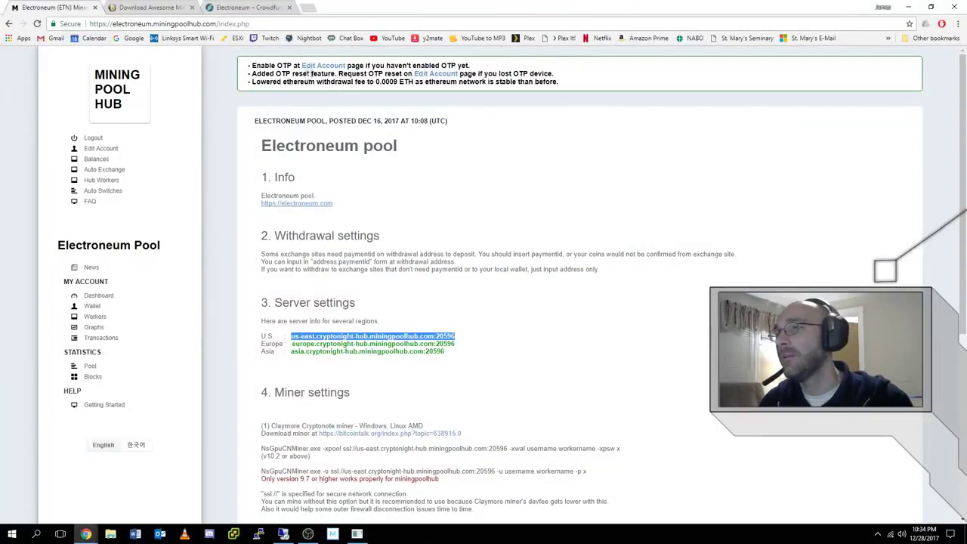
key("ctrl+3")
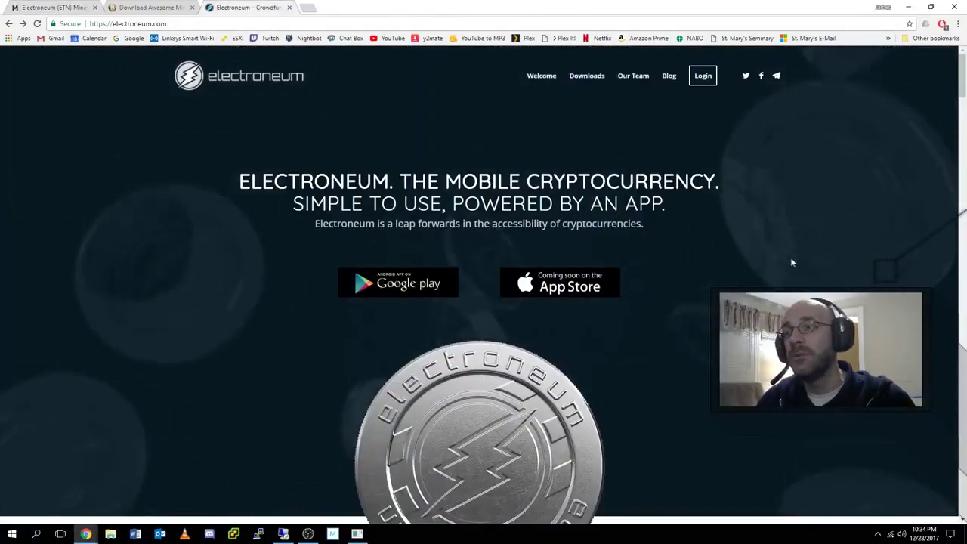
scroll(782, 261, "down", 1)
scroll(782, 261, "down", 6)
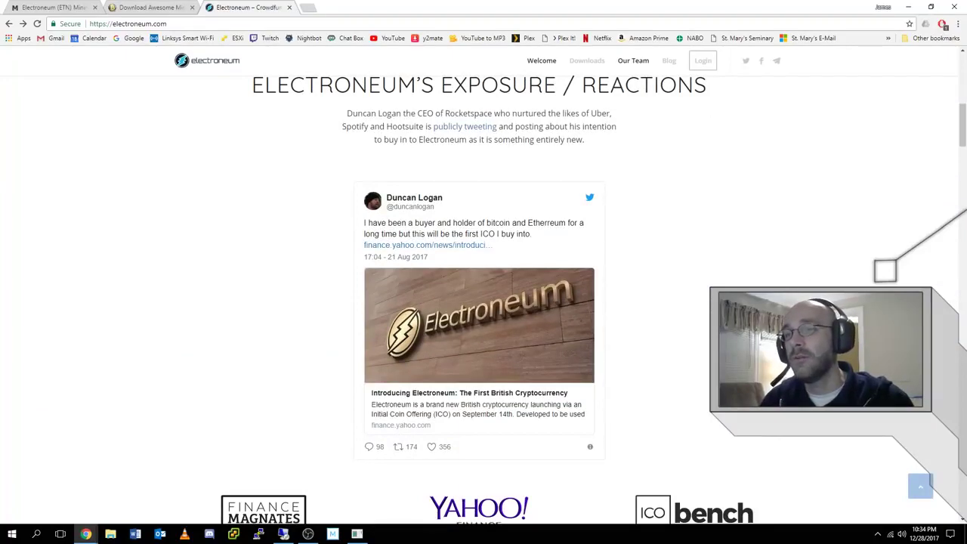
scroll(479, 302, "down", 2)
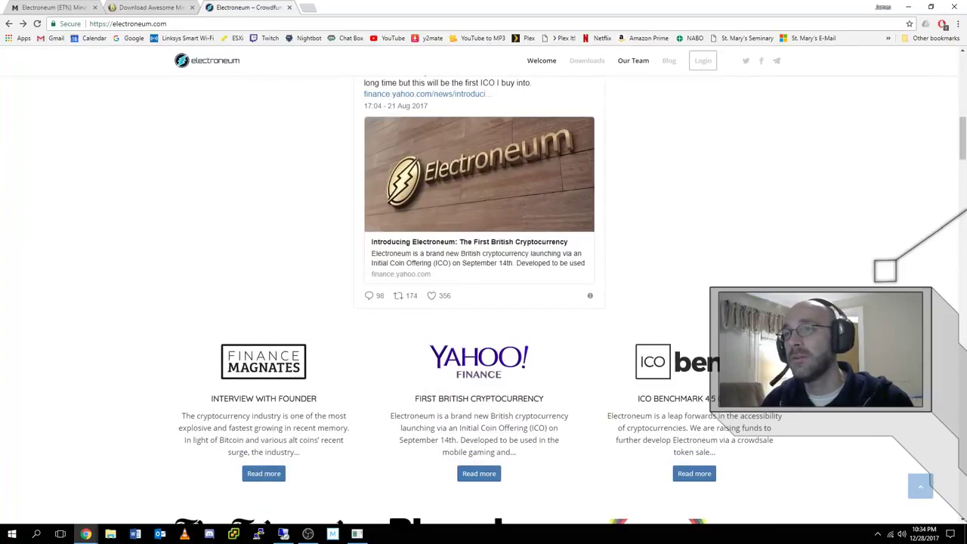